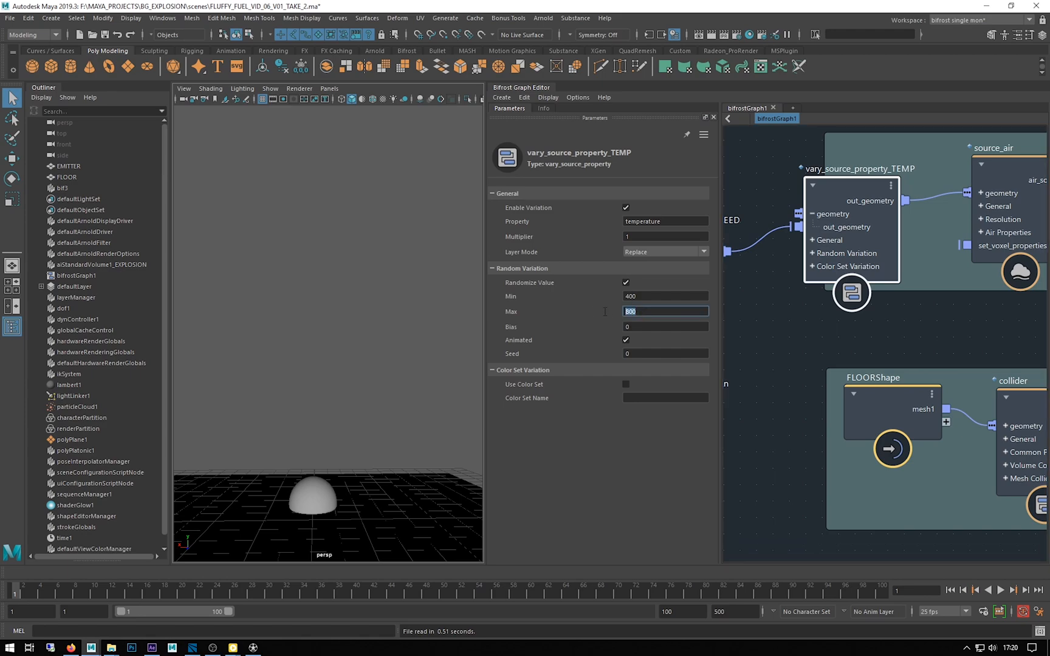
drag(638, 297, 612, 298)
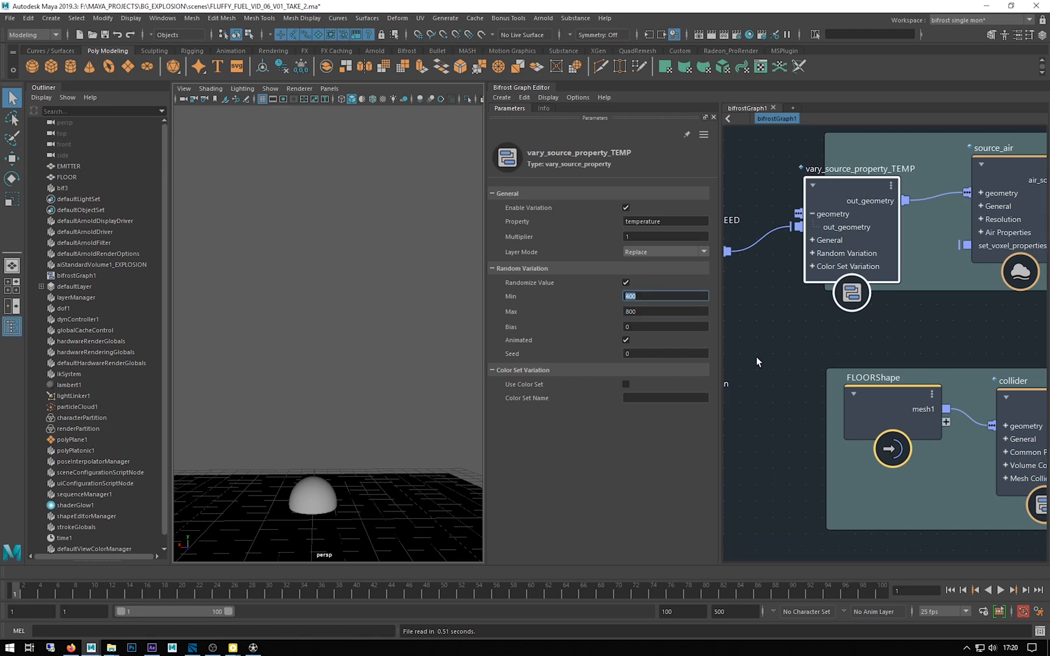
middle_drag(898, 339, 756, 331)
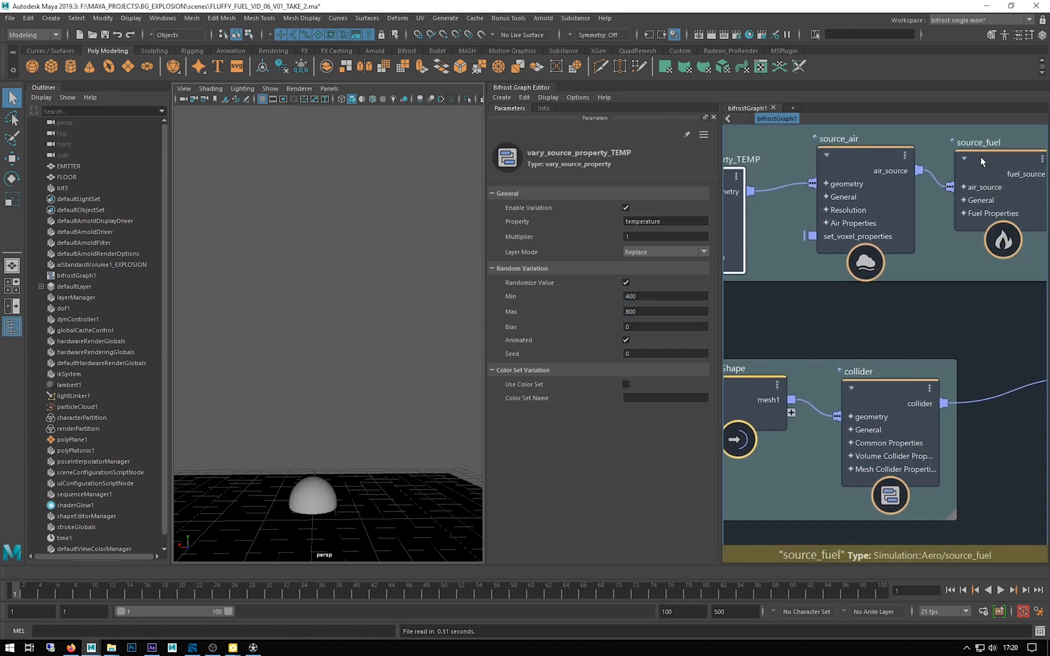
scroll(859, 323, down, 5)
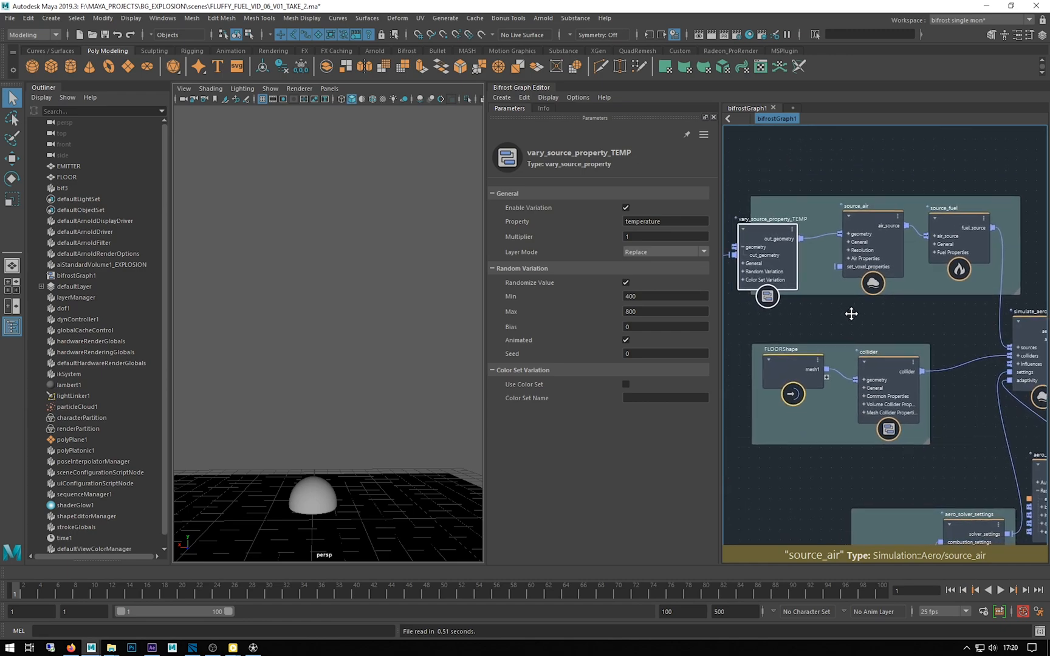
middle_drag(851, 309, 1025, 256)
middle_drag(854, 473, 889, 412)
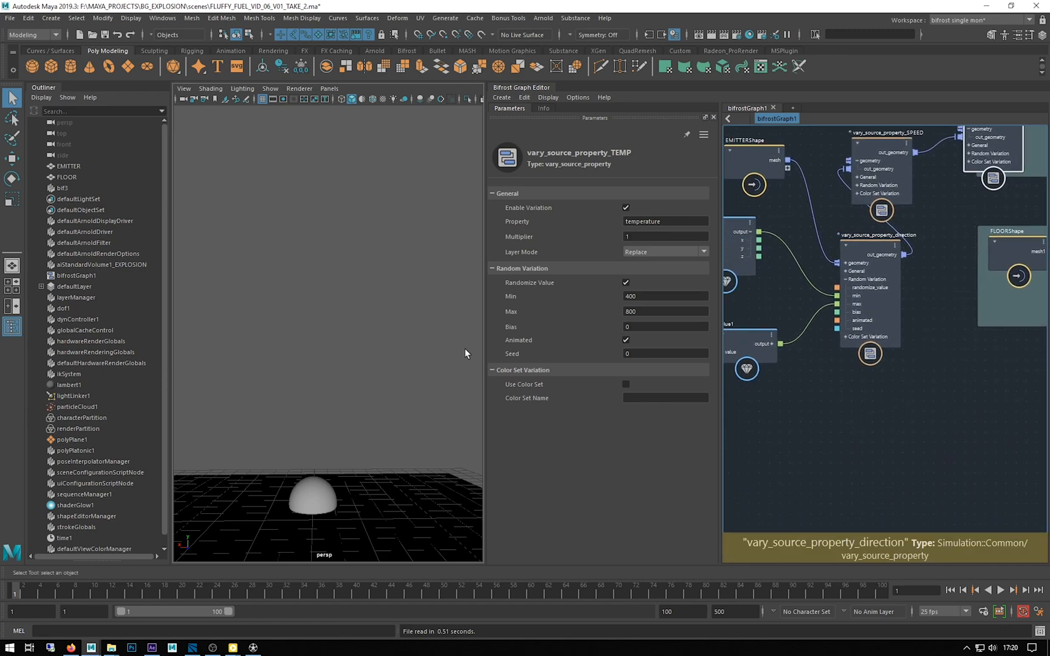
Switch to djv, view the explosion render sequence at its first frame, and return to Maya
click(254, 647)
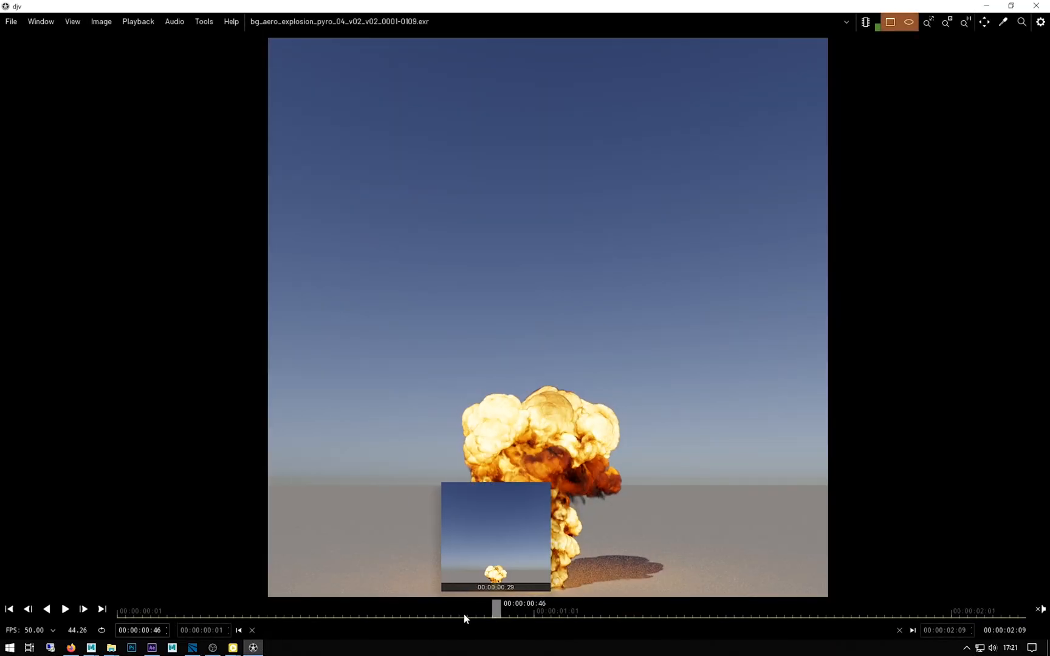
click(119, 615)
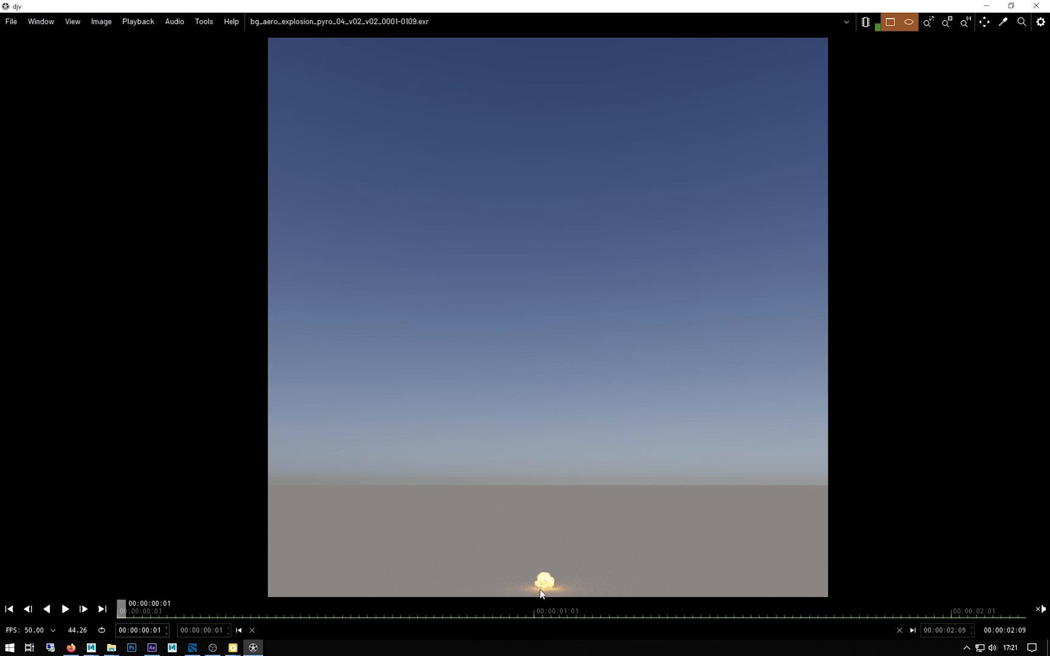
click(984, 10)
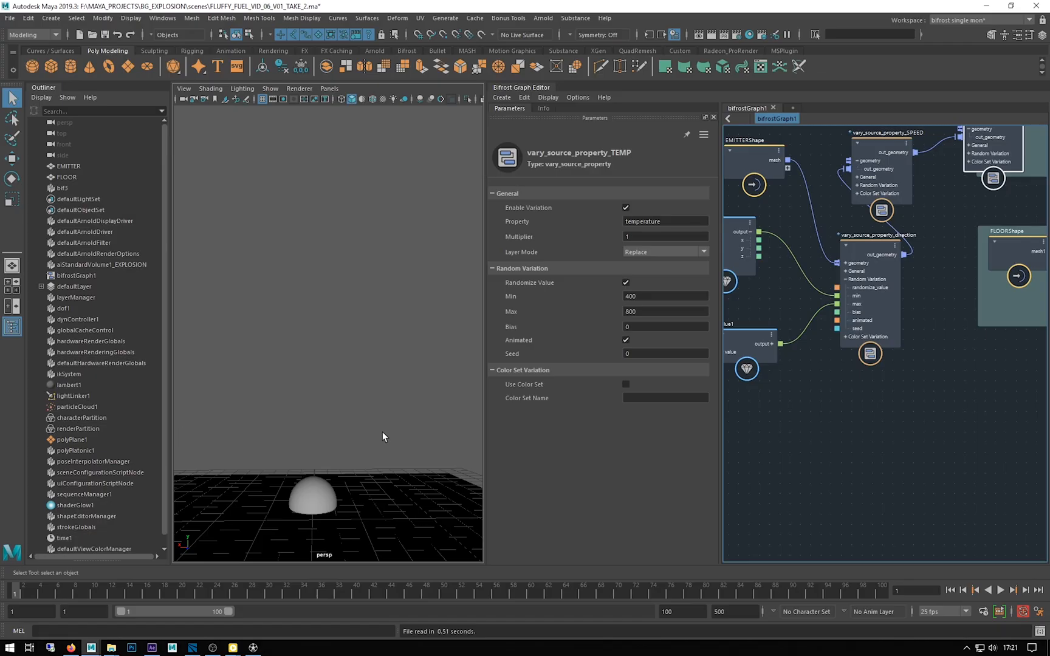
Pull the perspective camera back and reframe it so the emitter dome sits low with open space above
alt+right_drag(349, 446, 257, 429)
alt+middle_drag(255, 411, 260, 490)
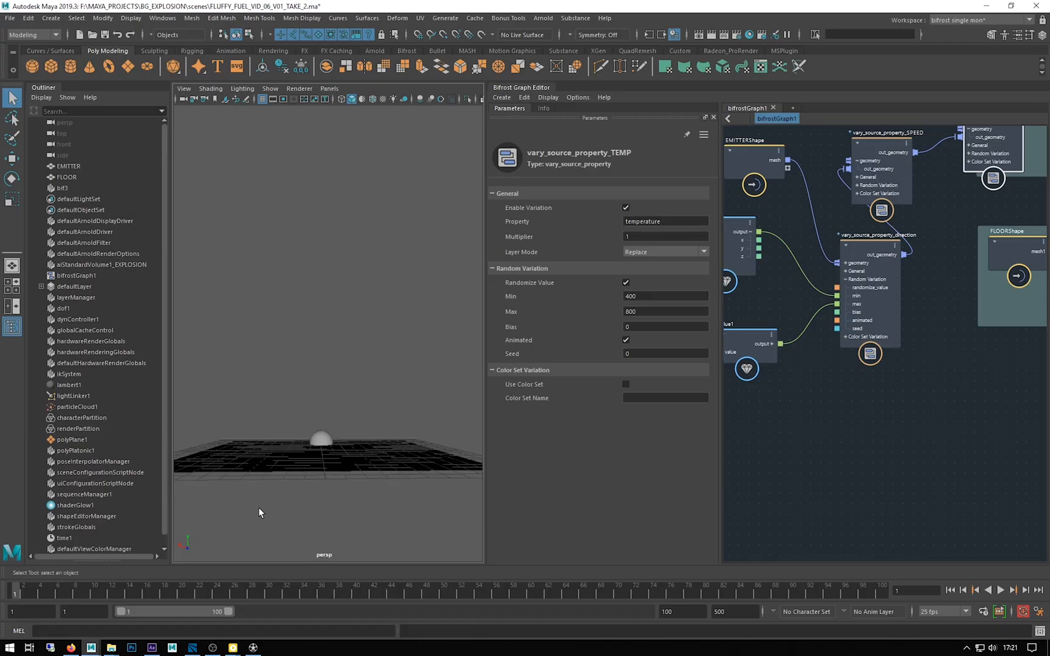
alt+right_drag(328, 460, 299, 452)
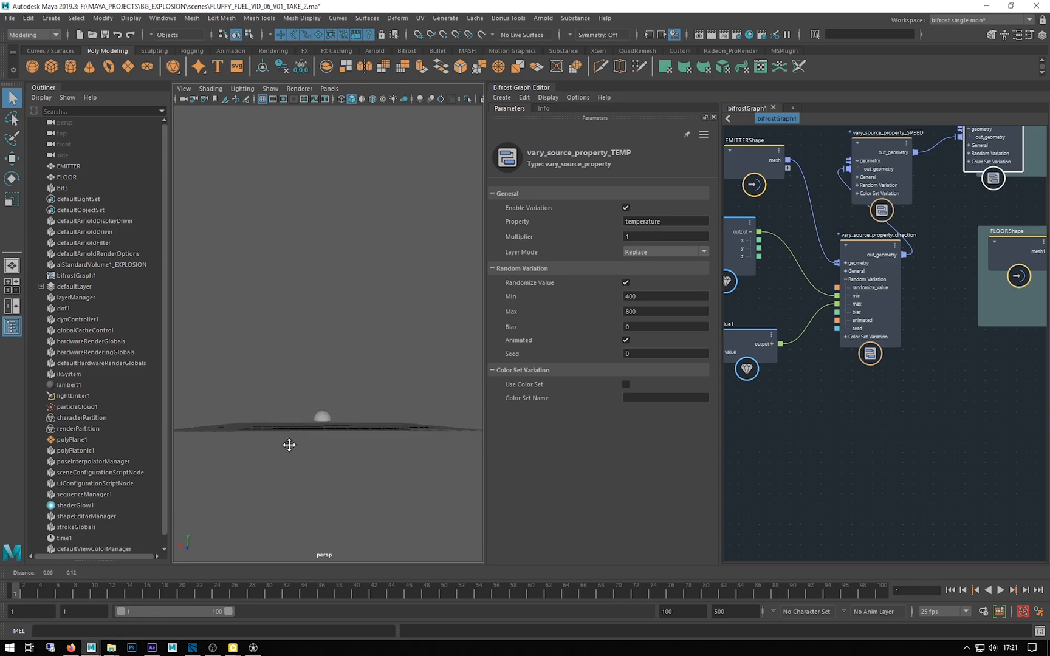
alt+middle_drag(288, 443, 293, 498)
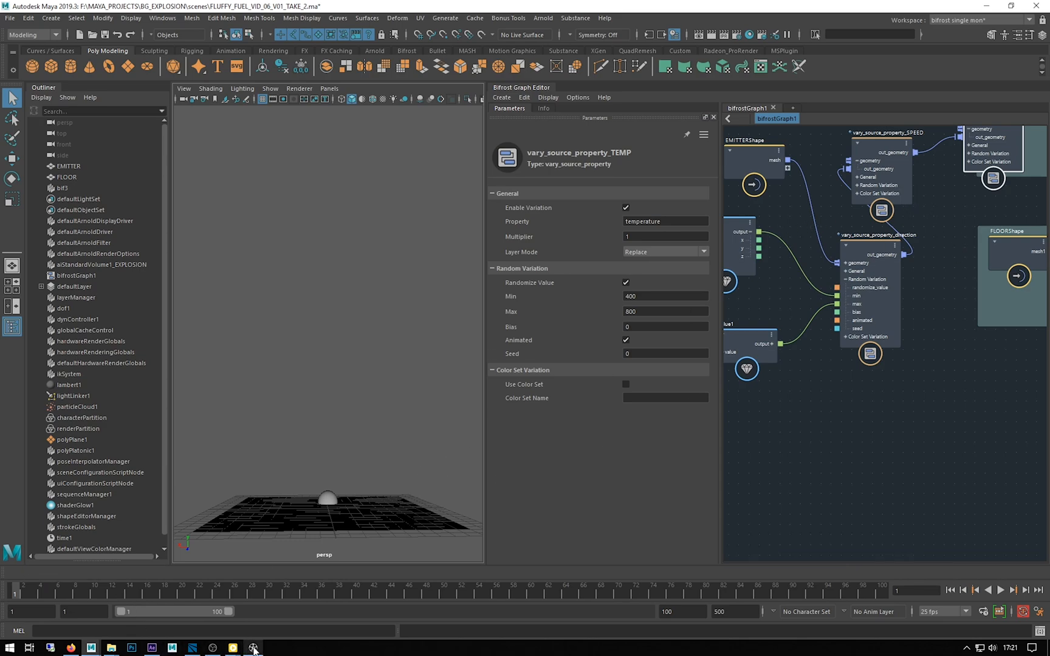
Review the explosion render in djv by playing and scrubbing through its frames, and return to Maya
click(252, 649)
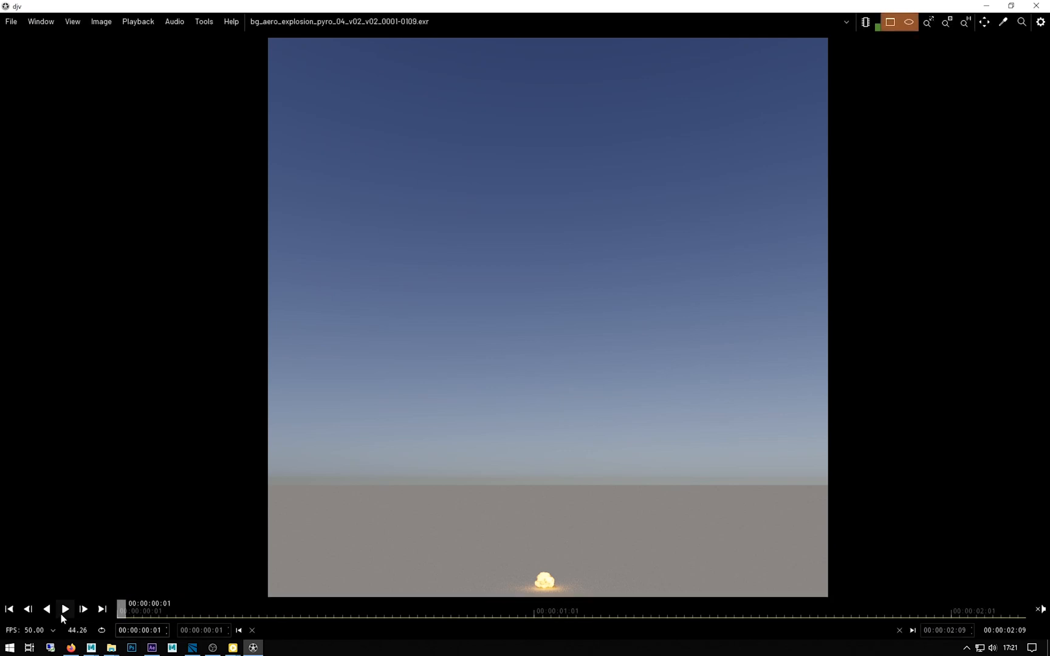
click(63, 610)
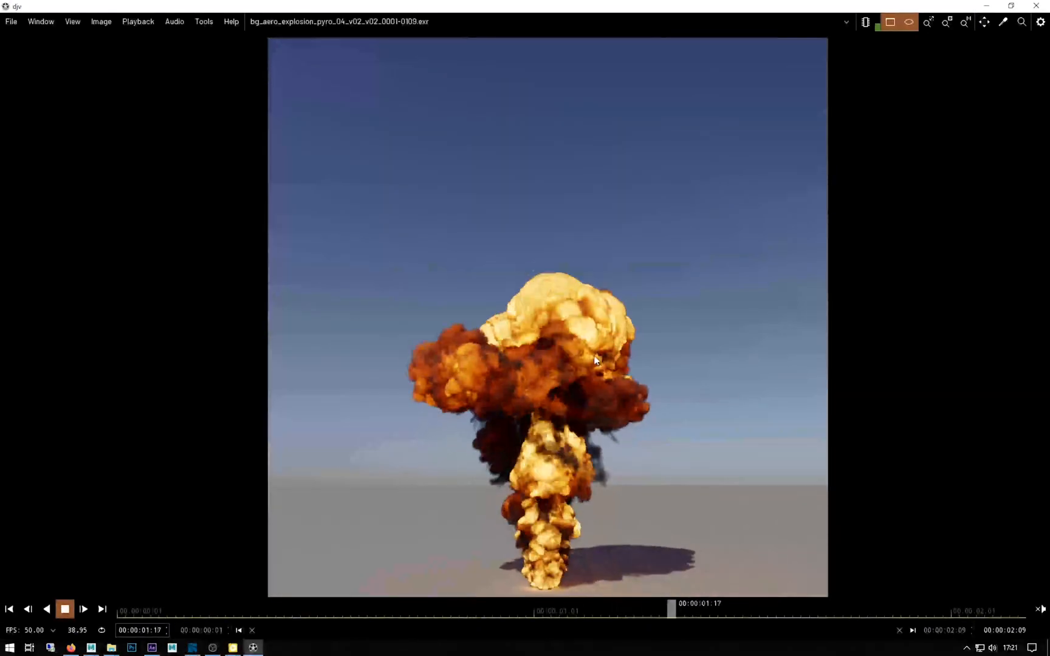
click(65, 610)
drag(622, 612, 784, 550)
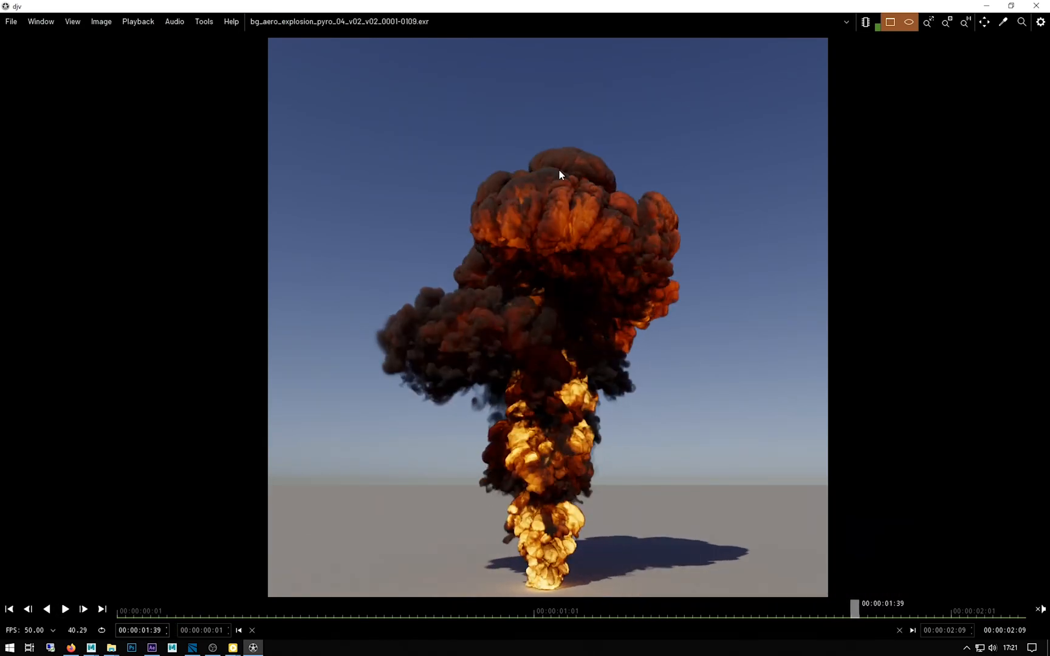
click(65, 610)
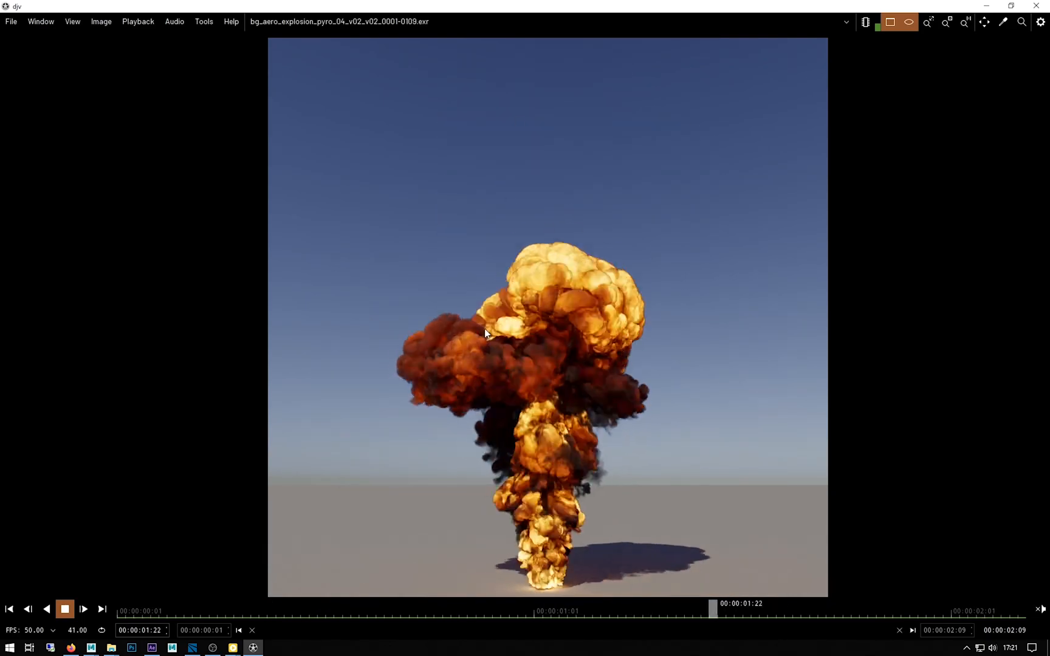
click(65, 610)
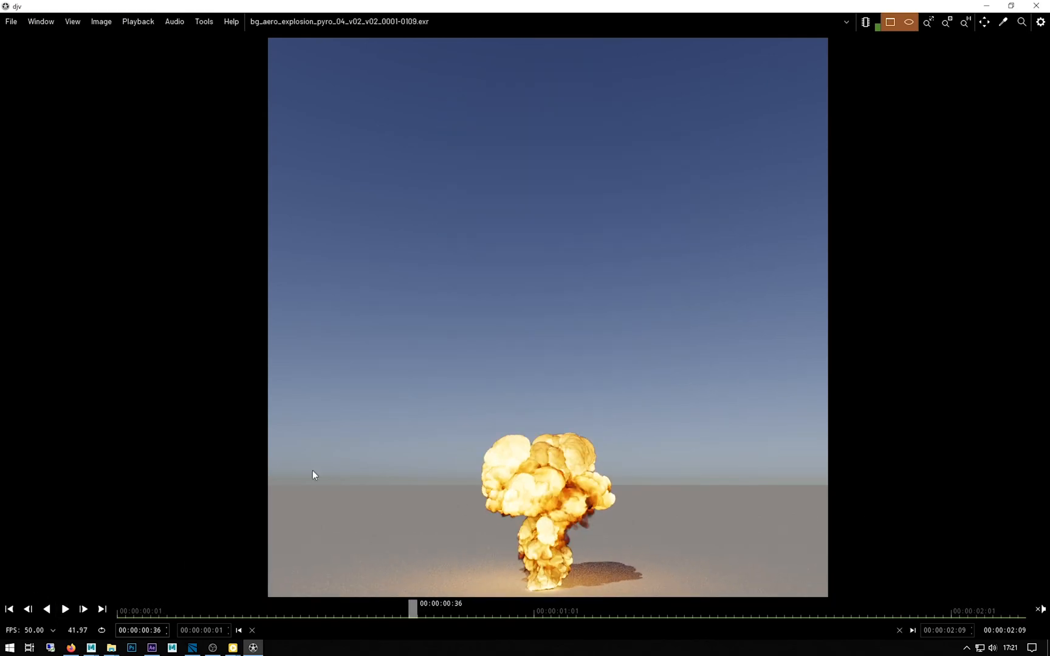
click(996, 6)
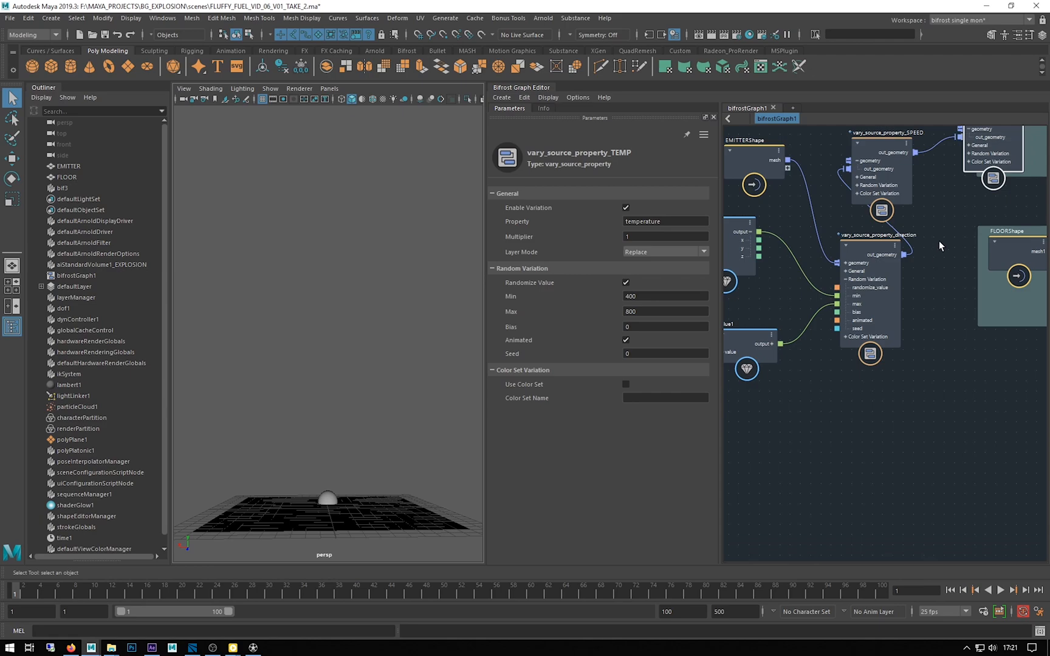
Set both Fluid Detail Size and Geo Detail Size of the source_air node to 0.11
middle_drag(944, 241, 782, 393)
click(954, 249)
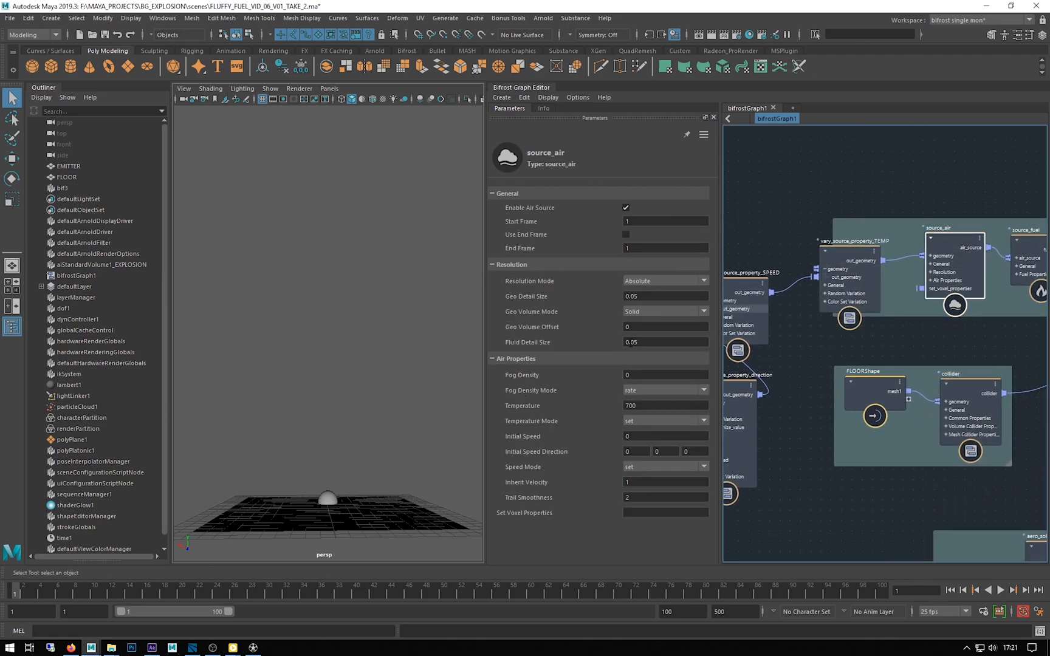
click(633, 343)
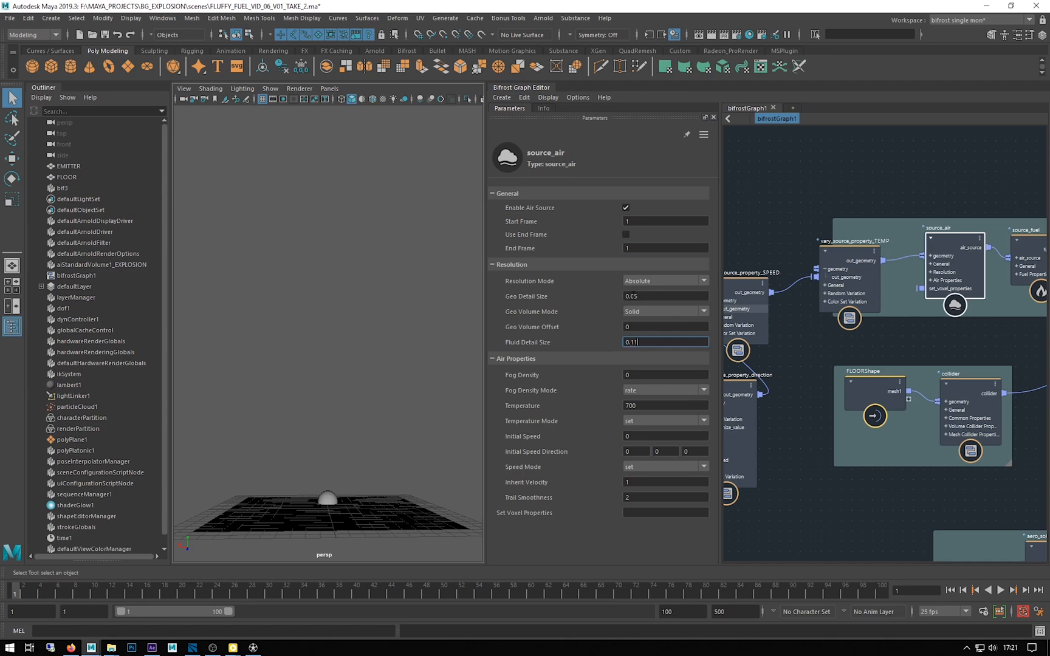
click(646, 296)
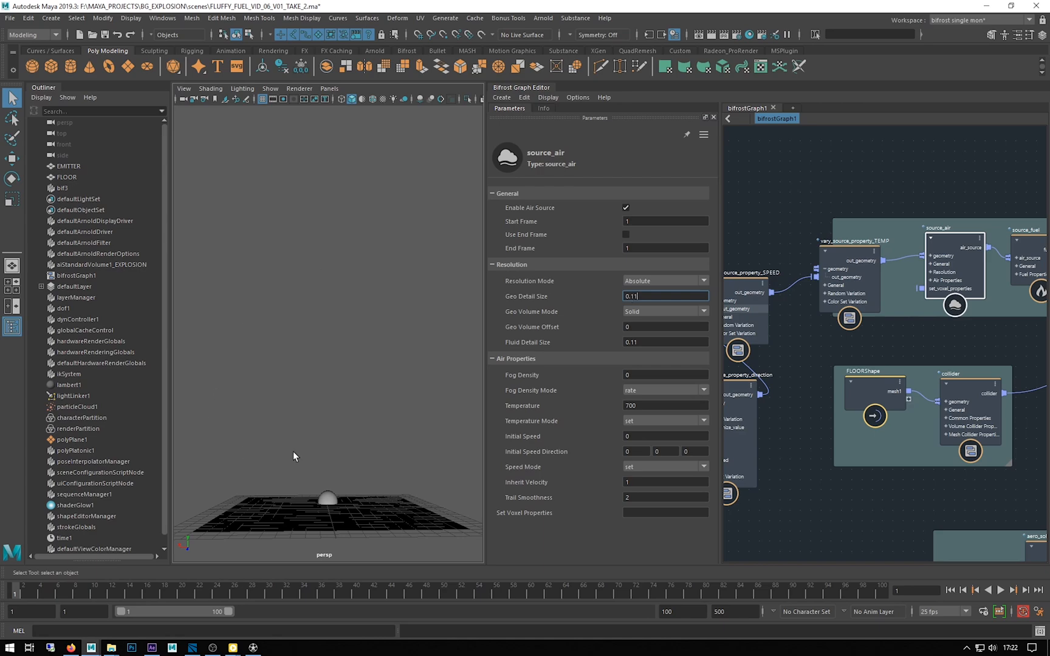
Examine the source_fuel node's parameters, fuel type options and reference information, keeping methane as the Fuel Type
alt+middle_drag(856, 184, 797, 196)
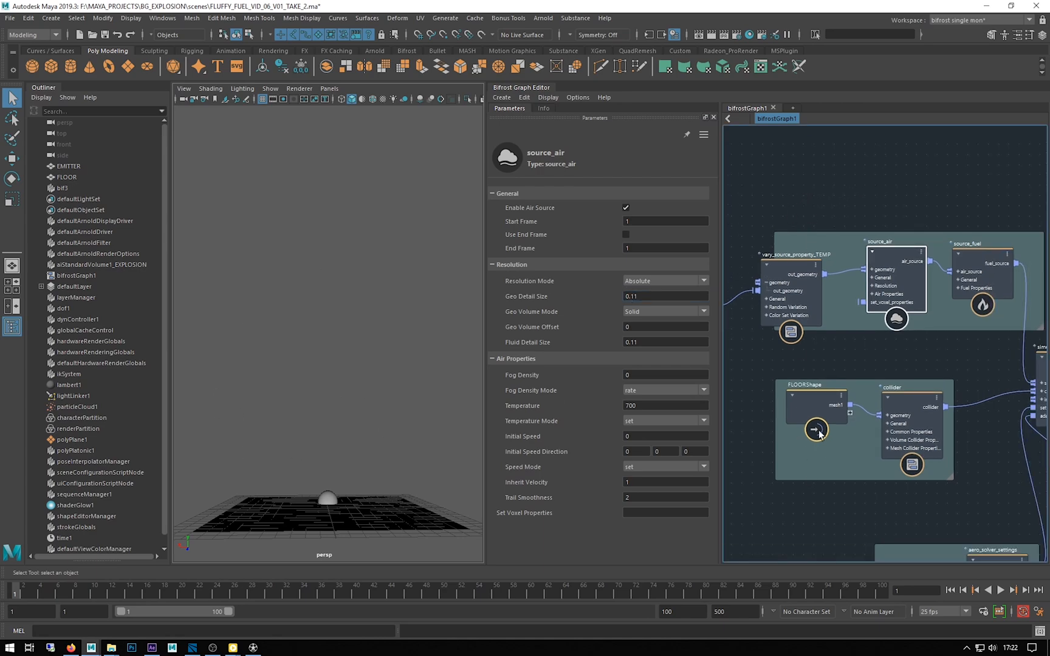
alt+middle_drag(961, 346, 891, 347)
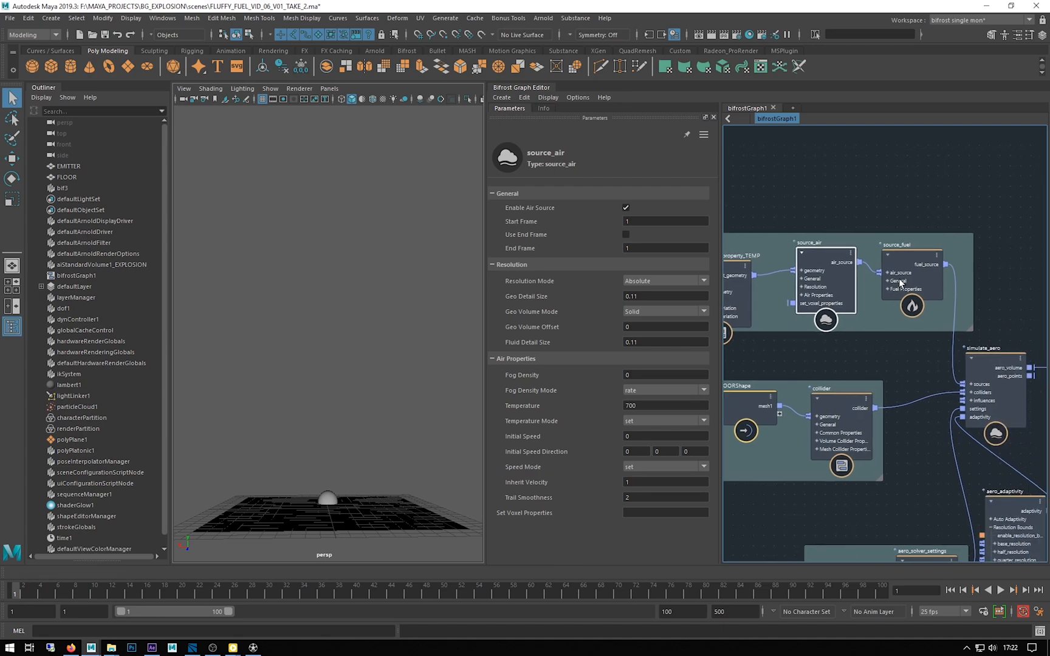
click(905, 256)
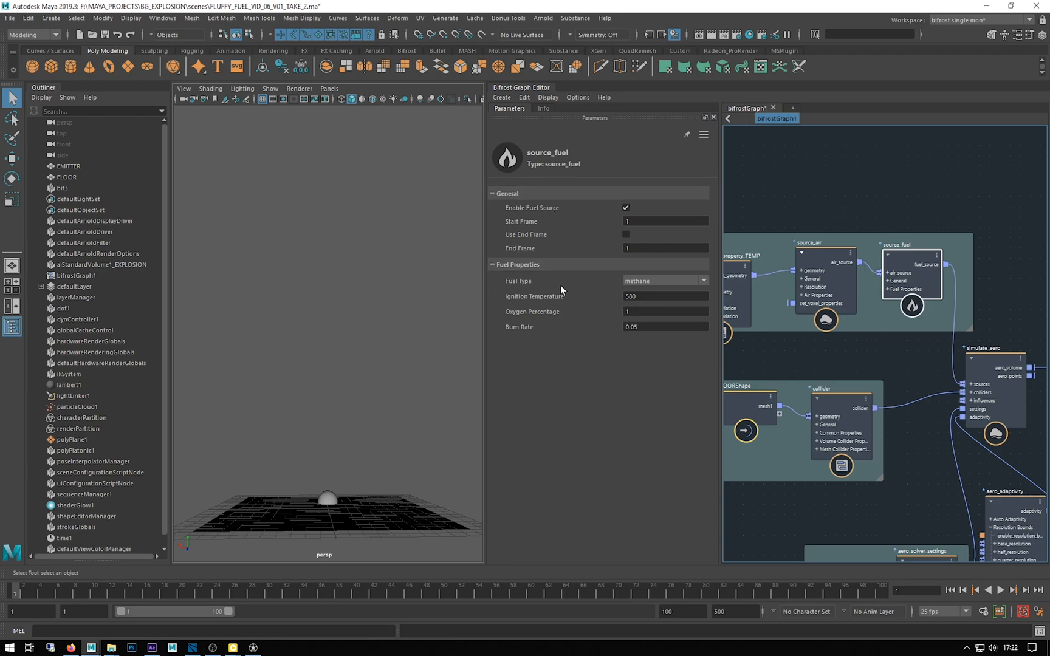
click(637, 281)
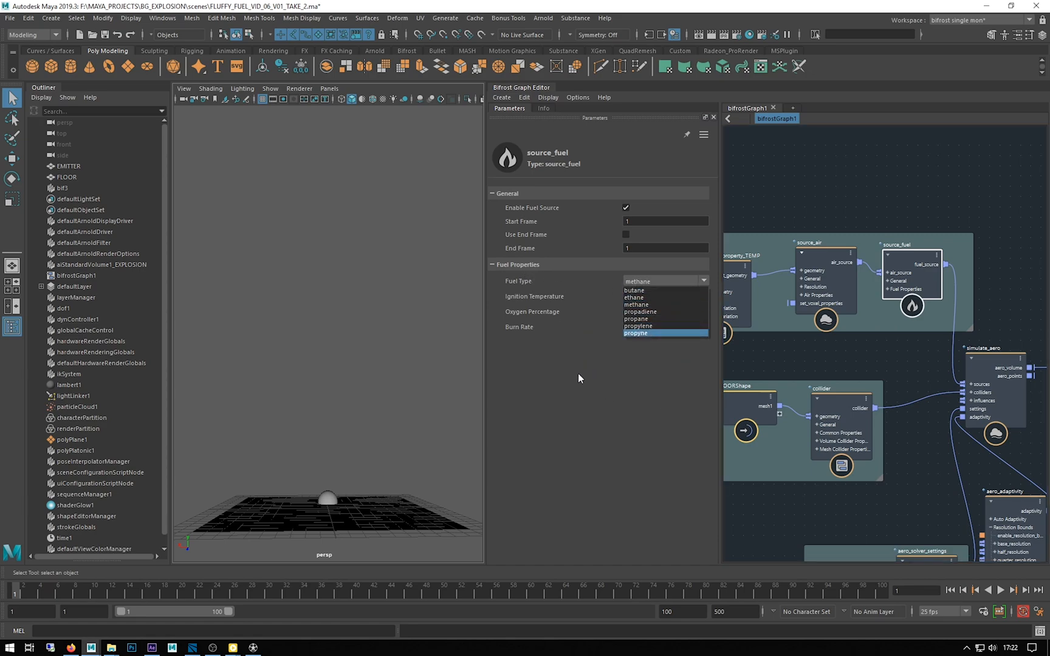
click(636, 305)
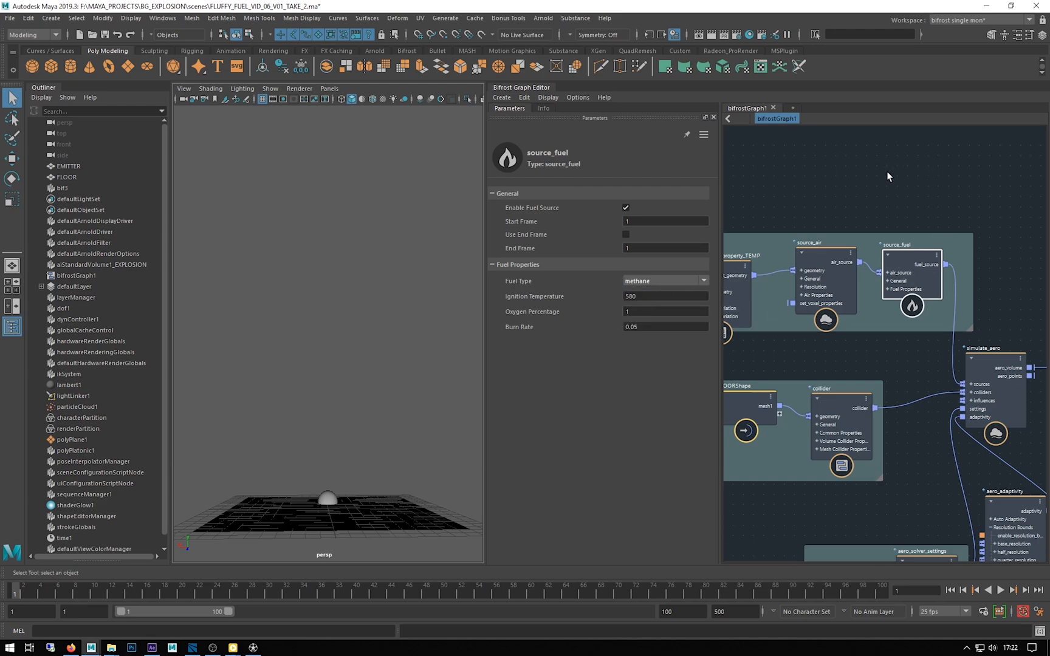
middle_drag(888, 175, 844, 172)
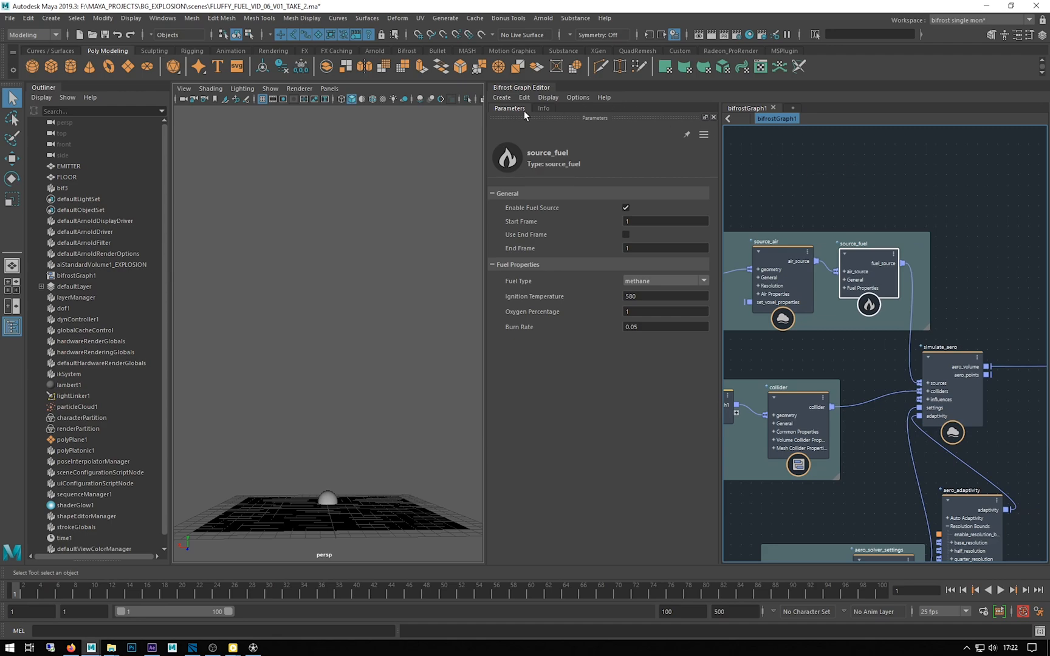
click(544, 108)
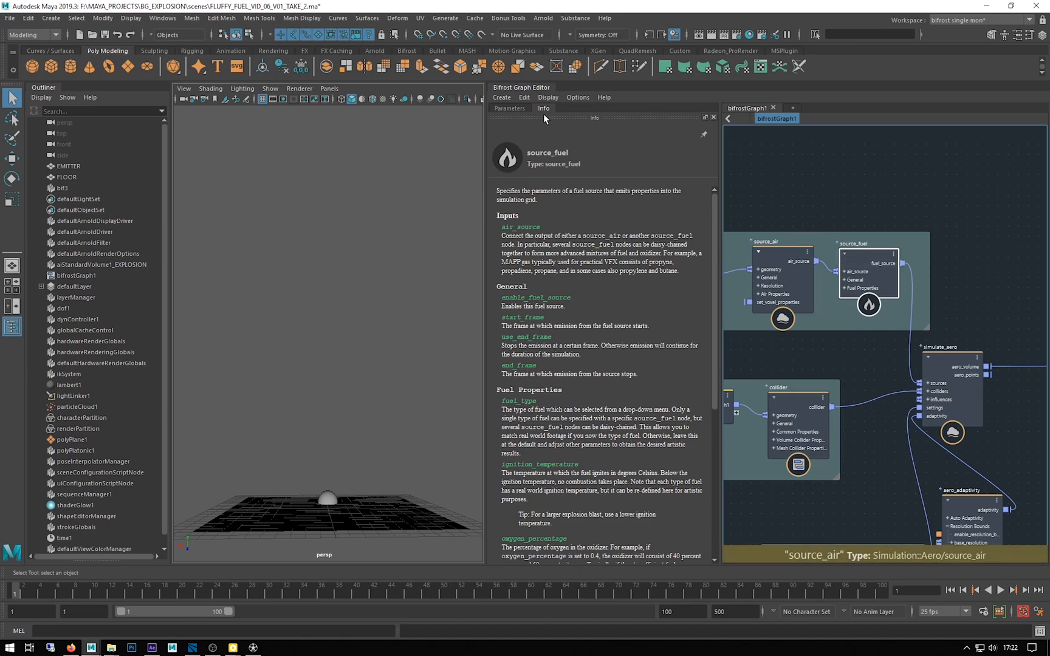
click(510, 109)
middle_drag(846, 185, 832, 132)
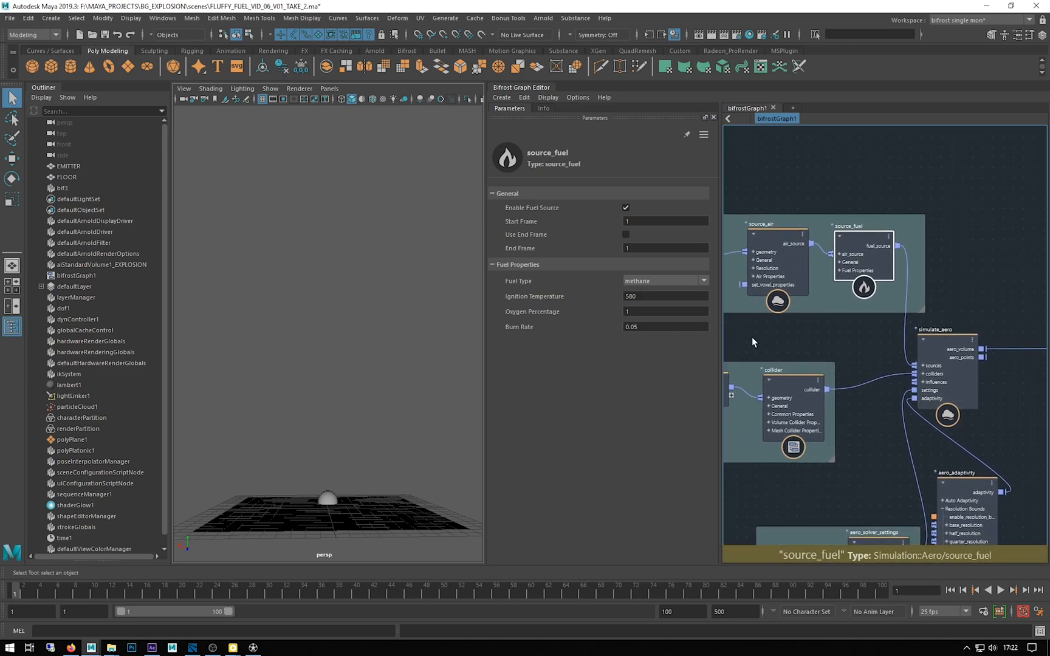
Try butane as the Fuel Type of the source_fuel node and check its Ignition Temperature
click(647, 283)
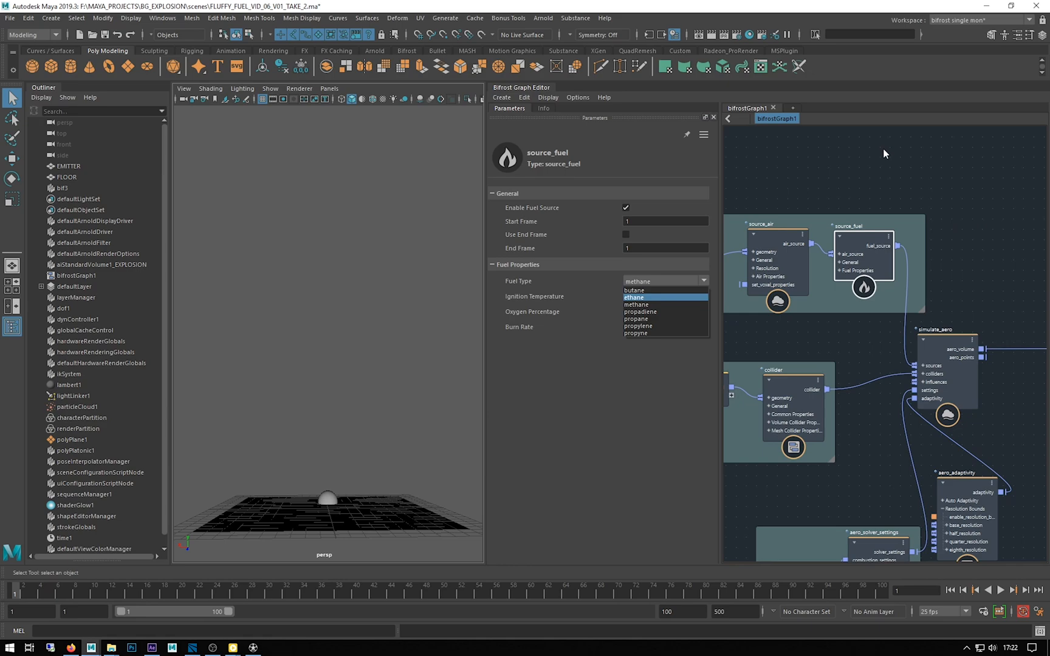
click(639, 288)
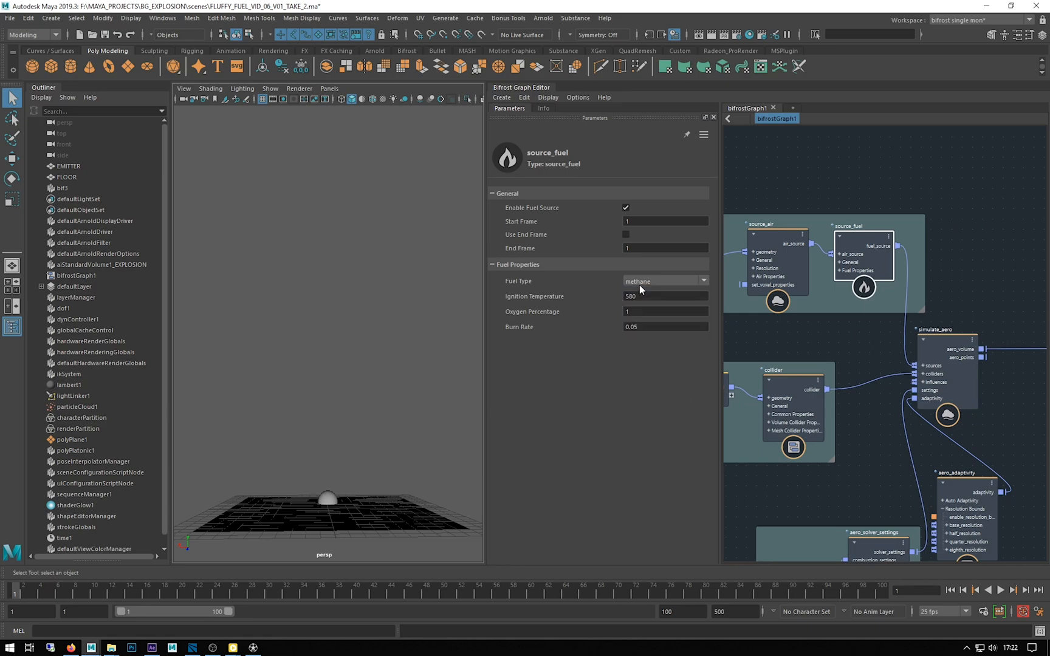
click(643, 282)
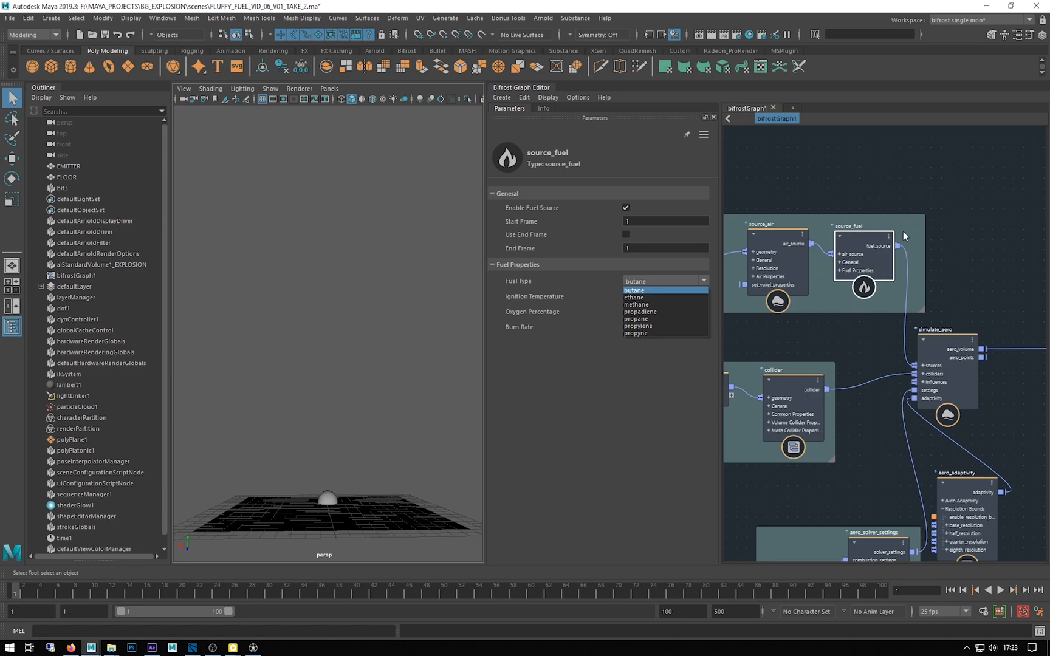
click(928, 190)
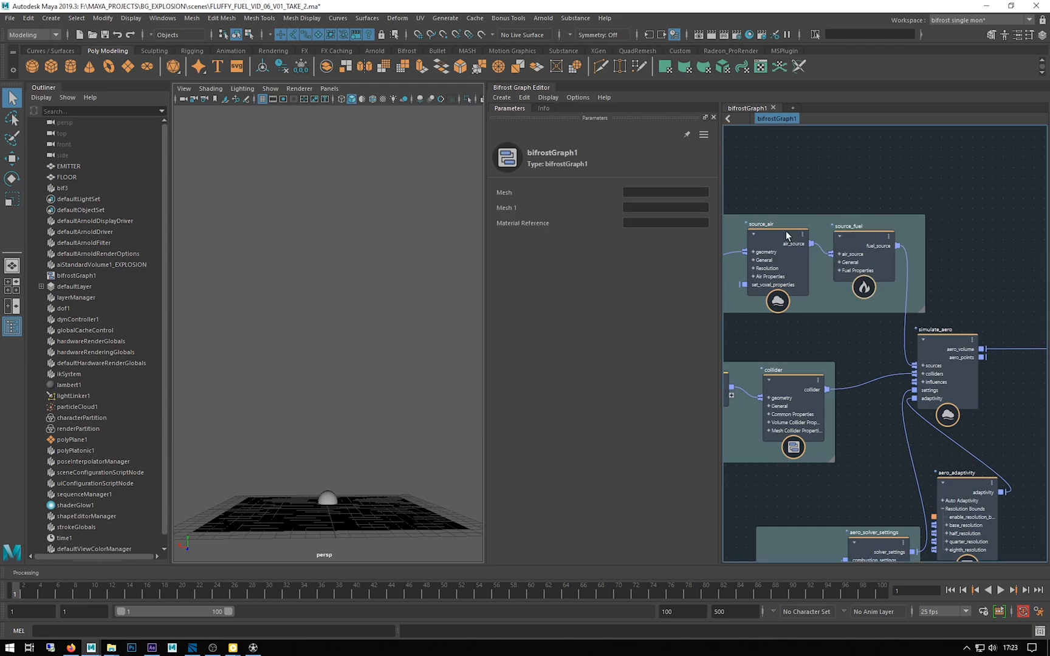
click(849, 240)
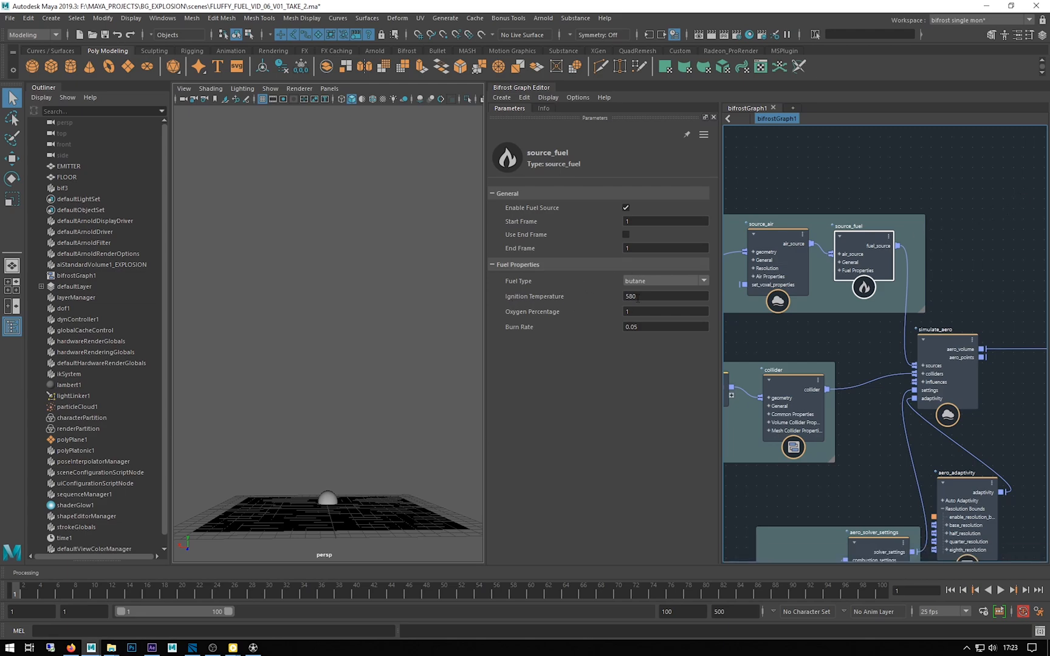
double_click(637, 297)
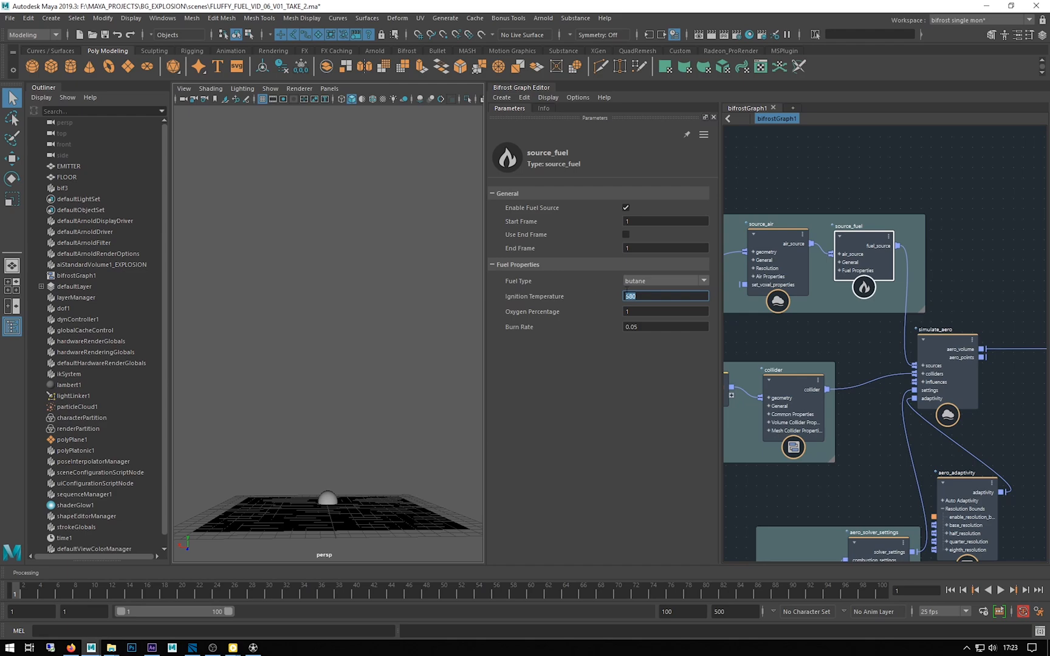
Restore methane as the Fuel Type of the source_fuel node
click(661, 281)
click(640, 295)
scroll(634, 286, down, 1)
double_click(650, 296)
click(514, 310)
Try an Oxygen Percentage of .5 on the source_fuel node, and set it back to 1
click(638, 314)
drag(638, 315, 571, 313)
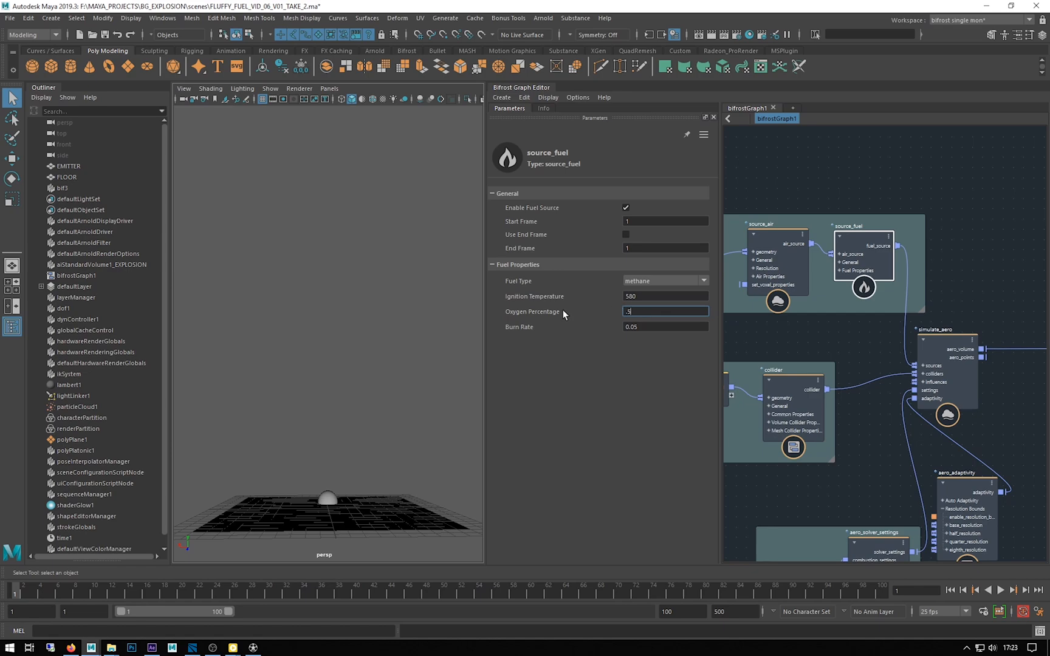
key(Return)
drag(635, 311, 576, 315)
click(1000, 589)
text(1)
Read the burn_rate description in the source_fuel node's reference information, and return to its parameters
click(656, 329)
double_click(655, 329)
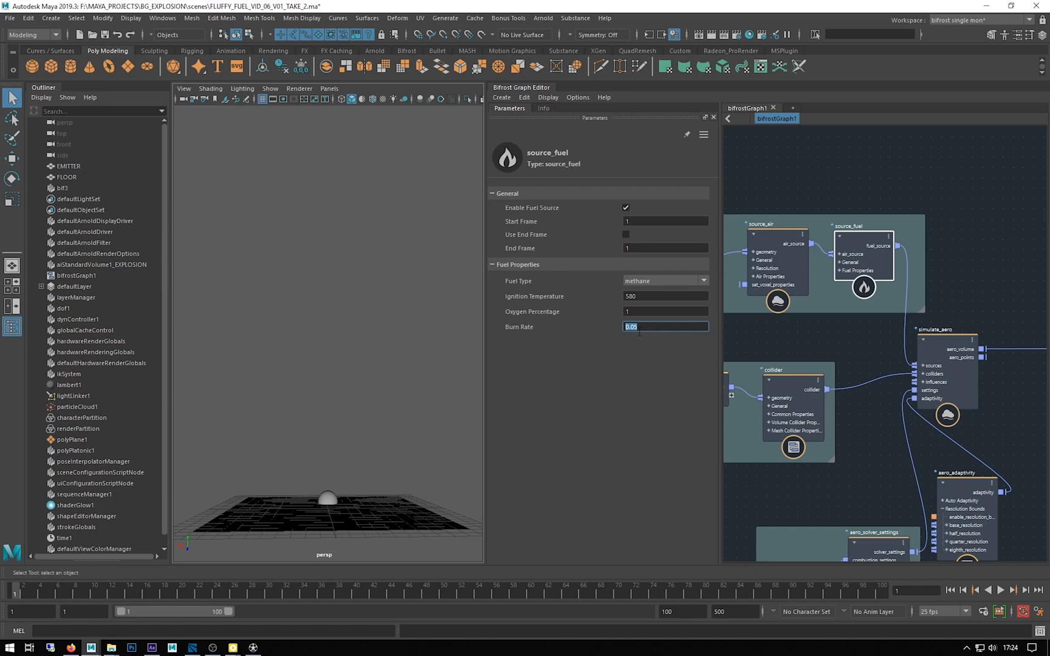
click(544, 109)
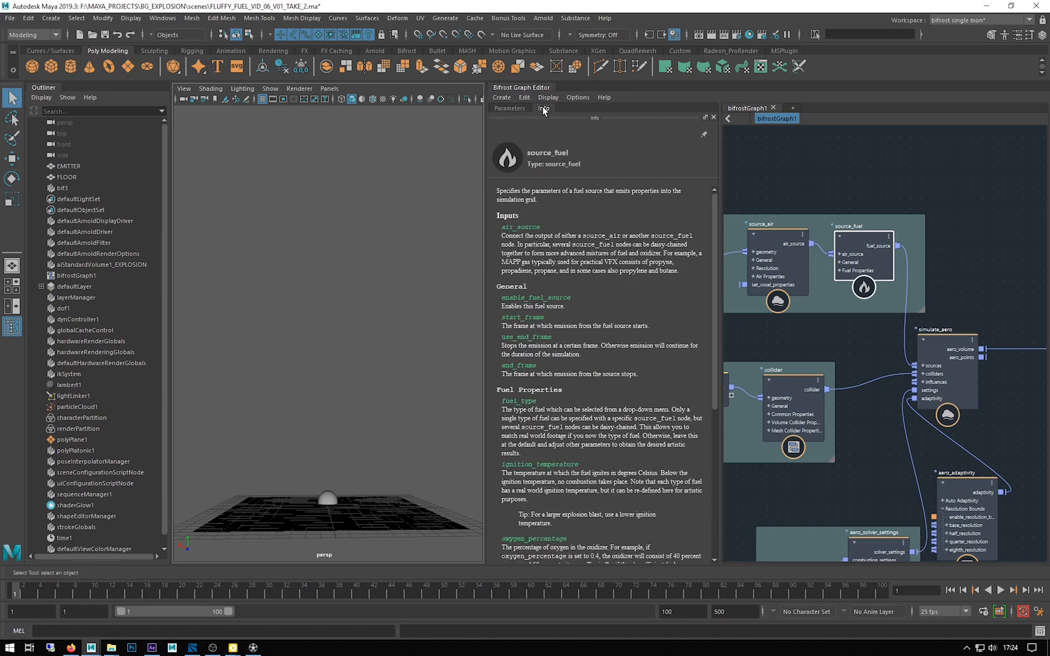
scroll(582, 314, down, 5)
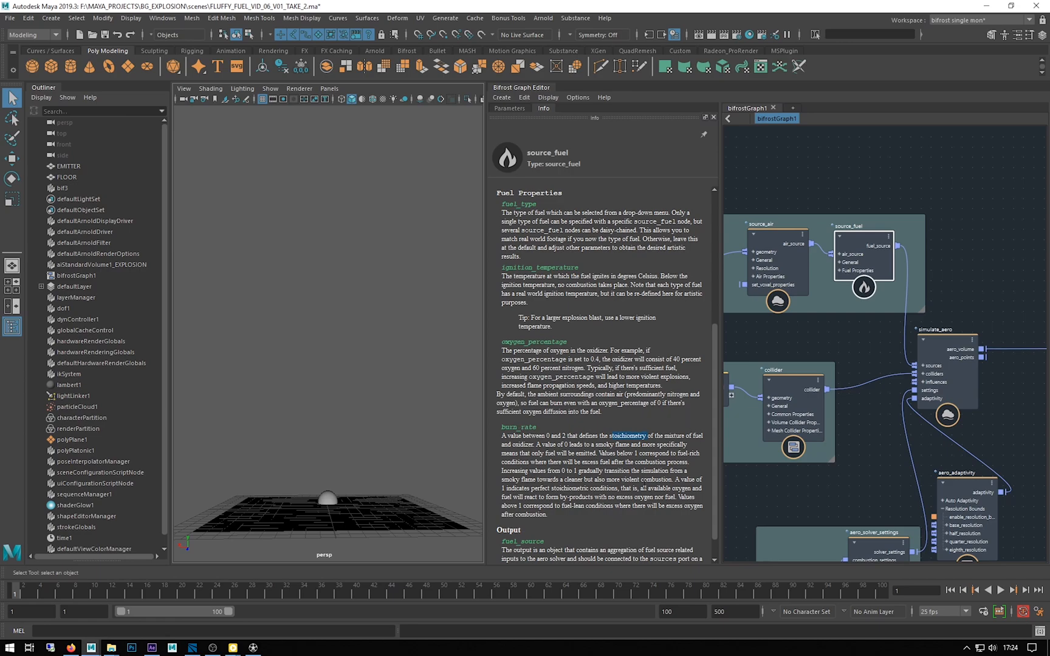
drag(639, 454, 593, 460)
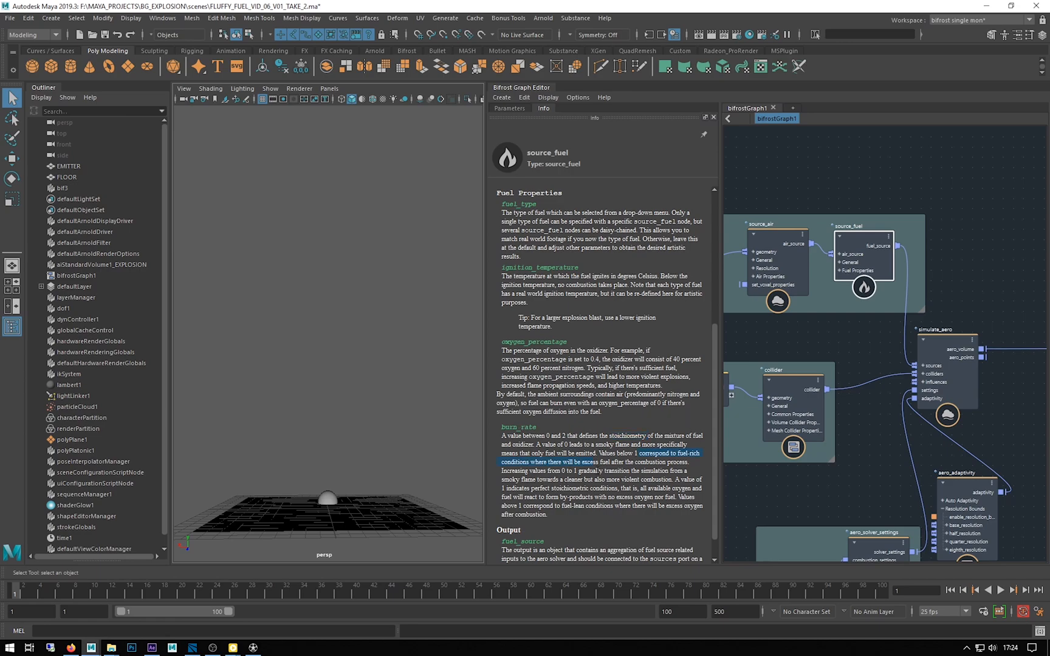
click(508, 109)
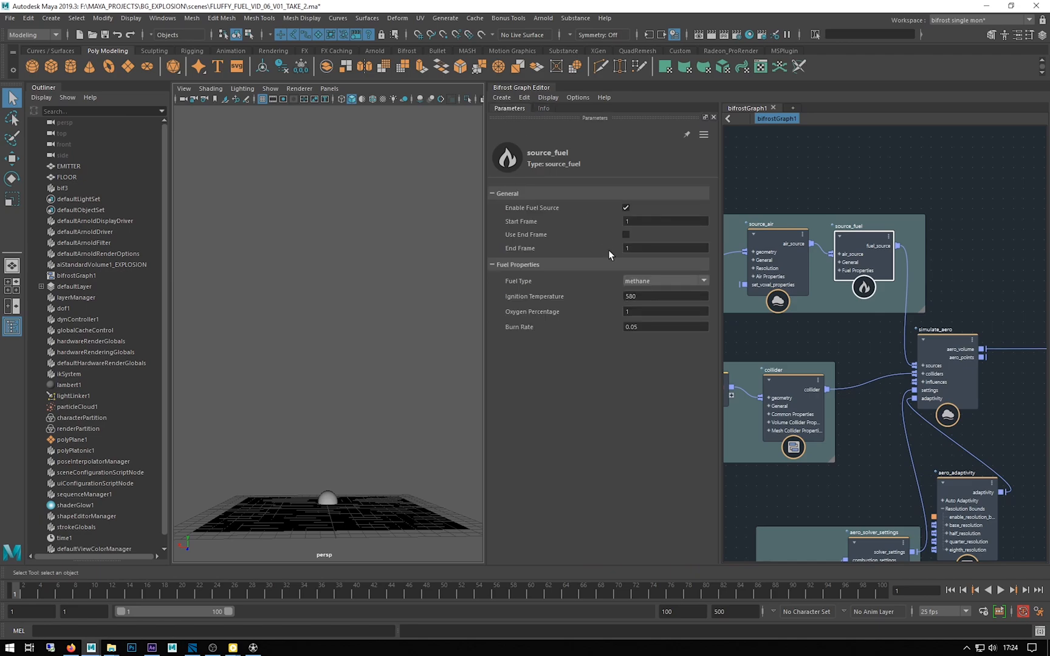
Try a Burn Rate of 1 on the source_fuel node, and set it back to 0.05
click(649, 328)
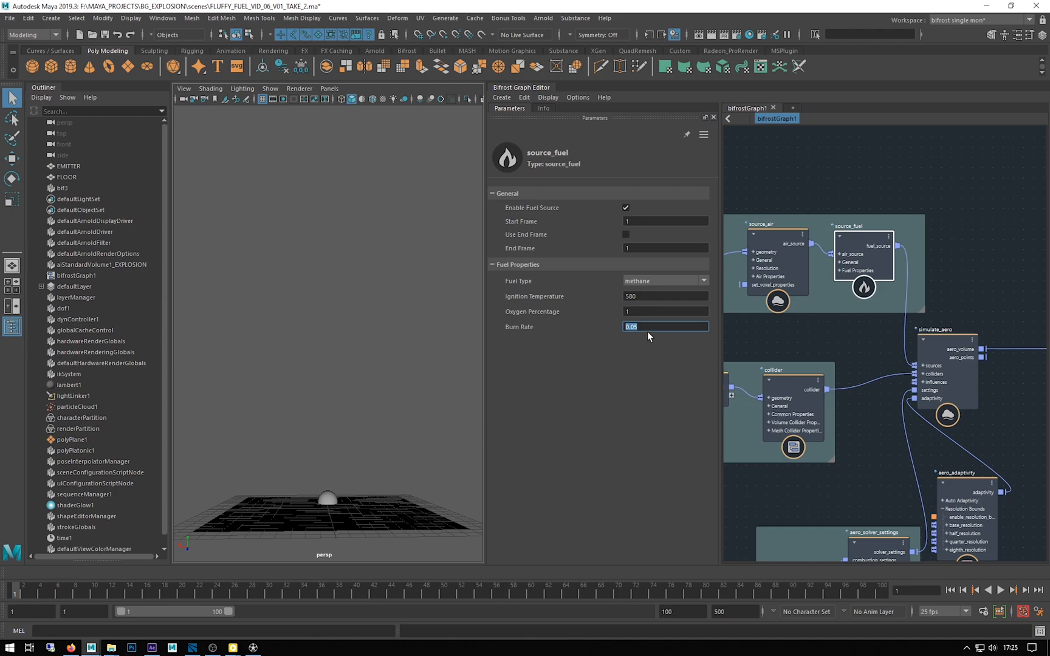
text(1)
drag(636, 325, 610, 323)
text(.05)
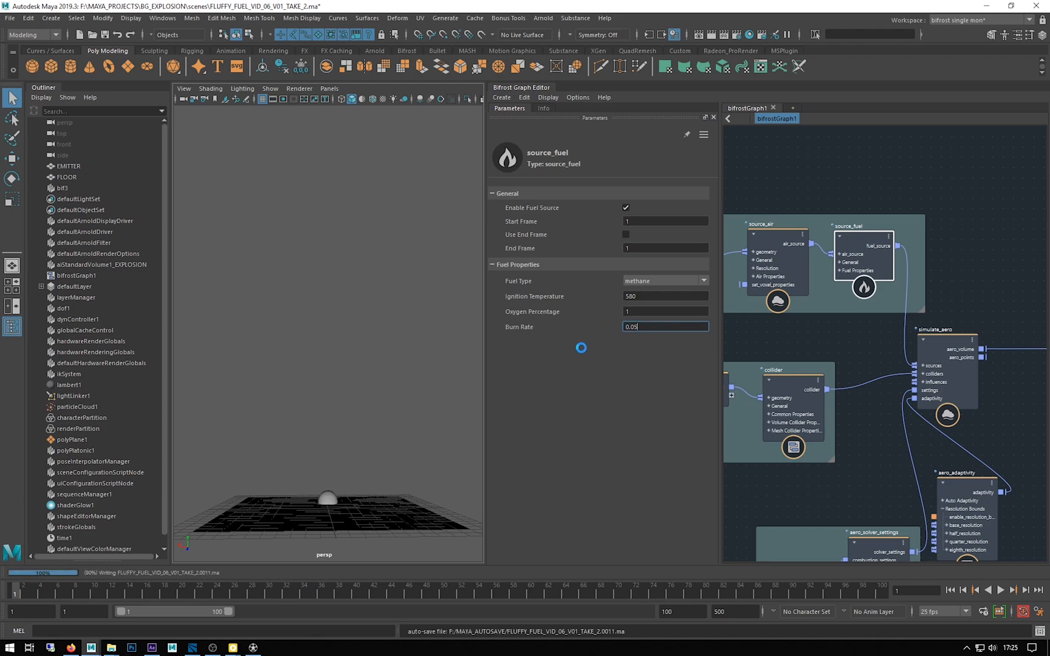
Set the source_fuel Burn Rate to 1 and play the first frames of the simulation to test it
drag(634, 328, 668, 331)
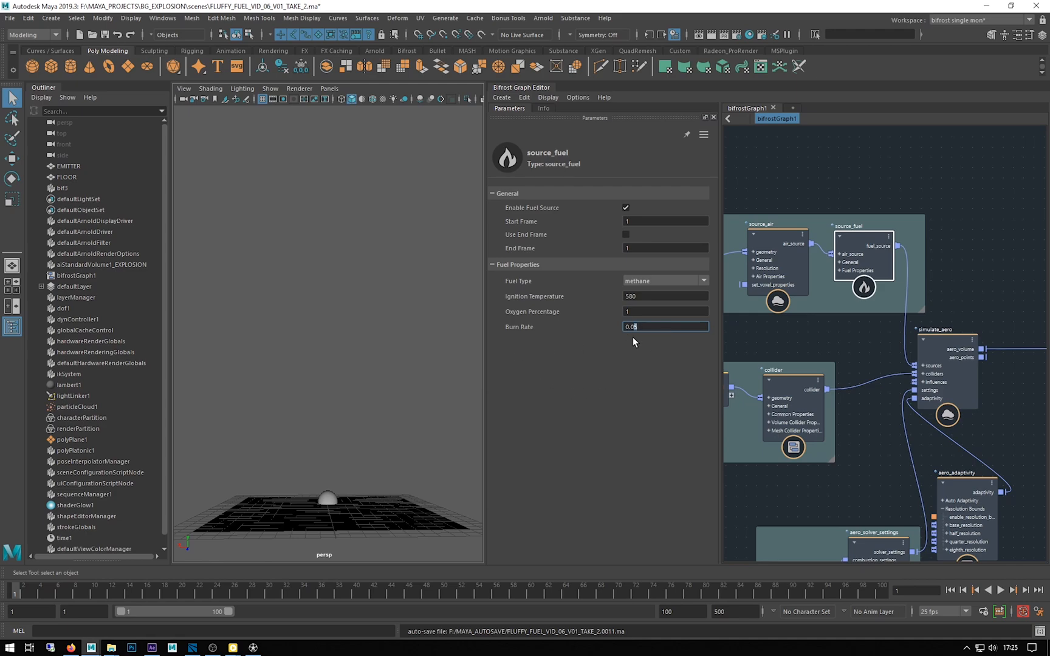
drag(641, 328, 540, 329)
text(1)
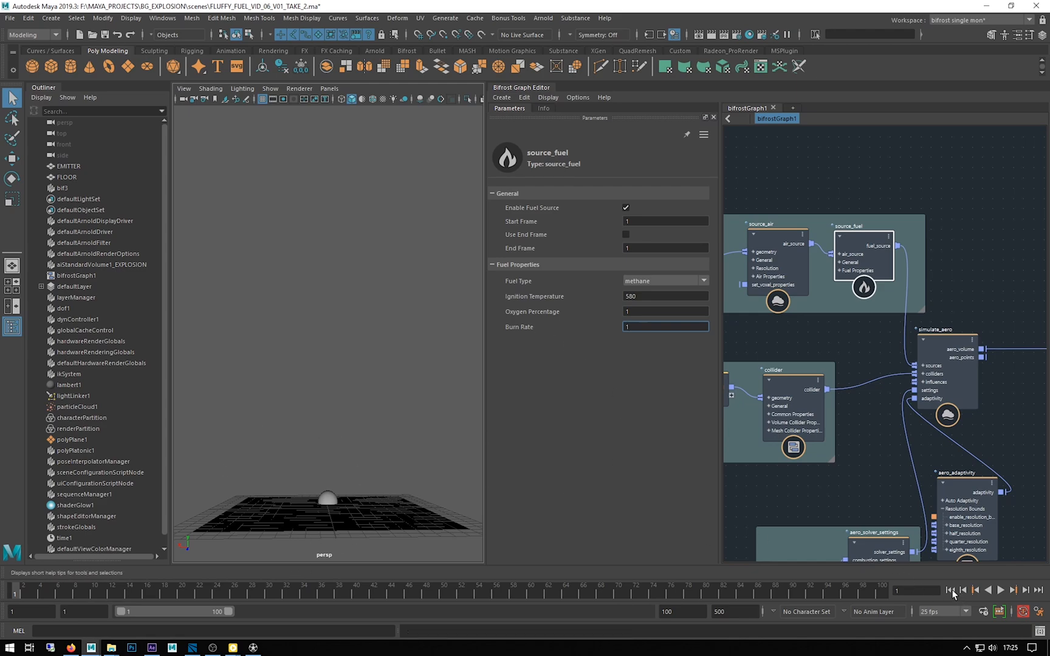
click(1000, 590)
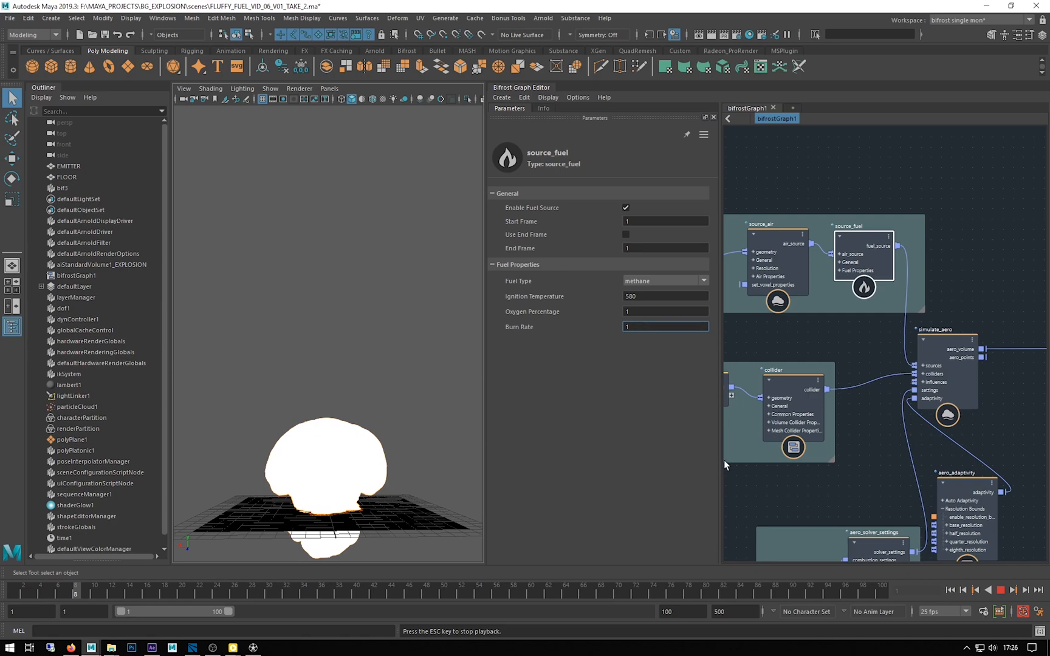
key(Escape)
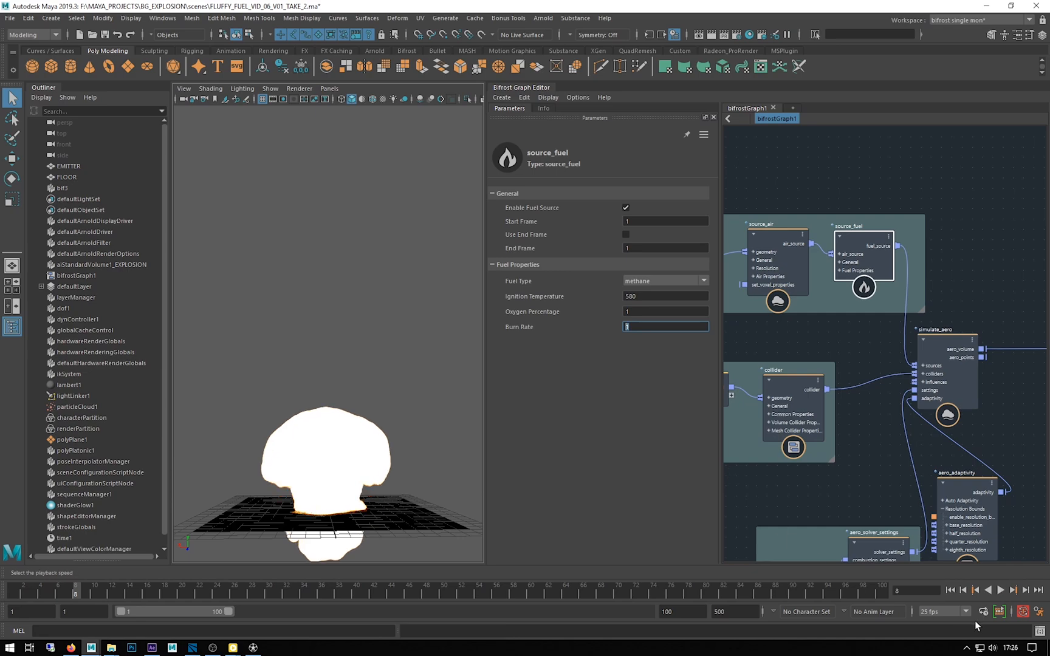
Rewind to frame 1, set the source_fuel Burn Rate to 0.5 and play a short test of the simulation
click(950, 590)
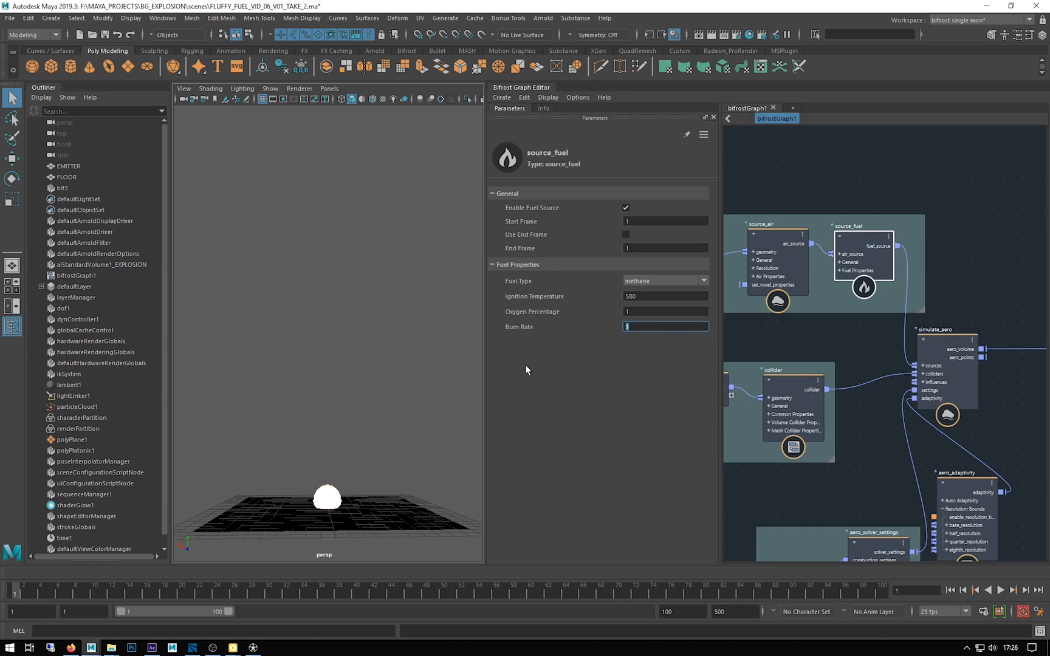
text(.5)
key(Return)
click(1001, 589)
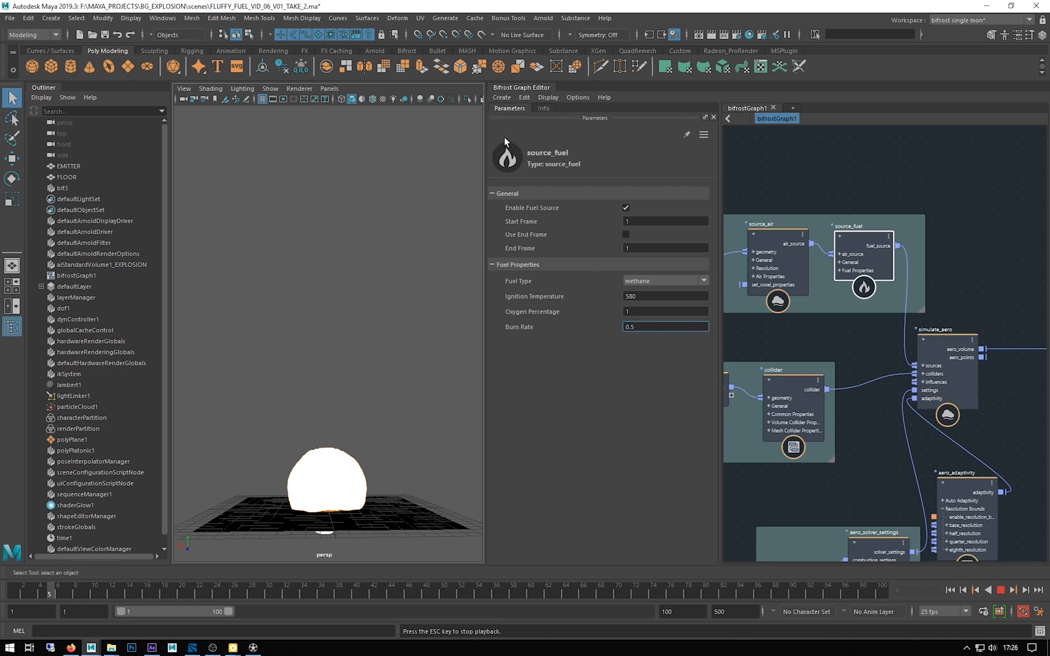
key(Escape)
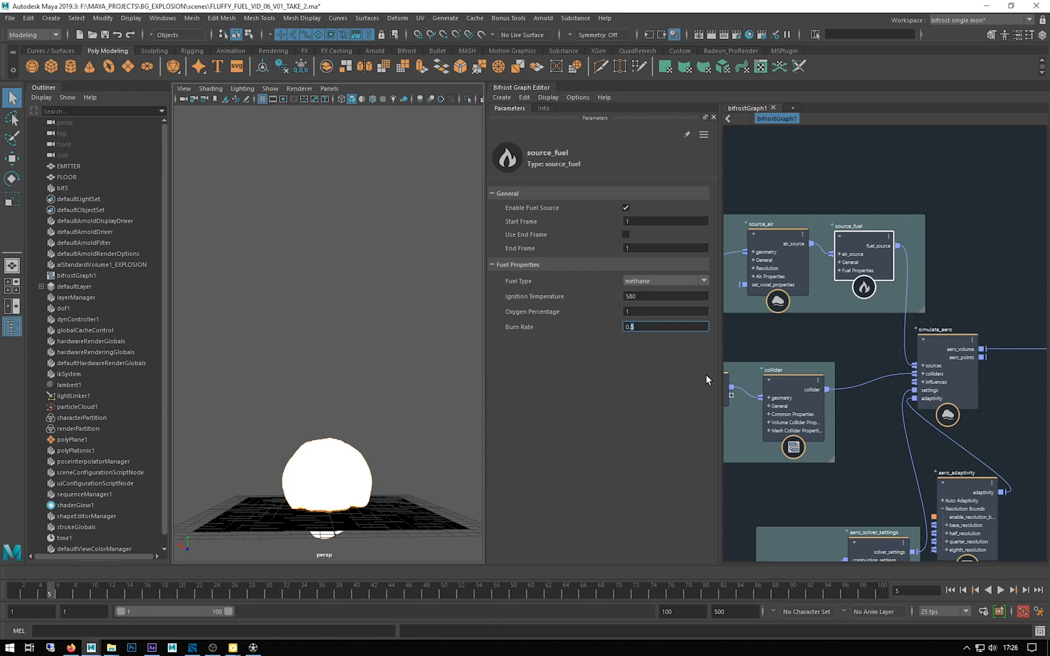
Set the source_fuel Burn Rate to 0.08 and play a short test of the simulation from frame 1
text(08)
click(948, 586)
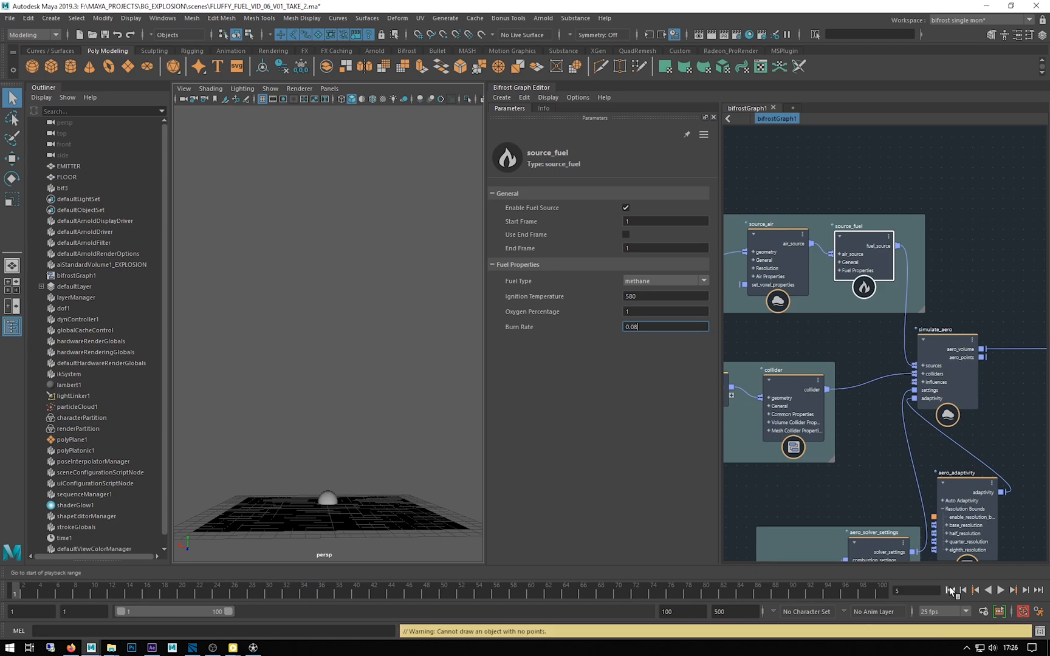
click(1000, 590)
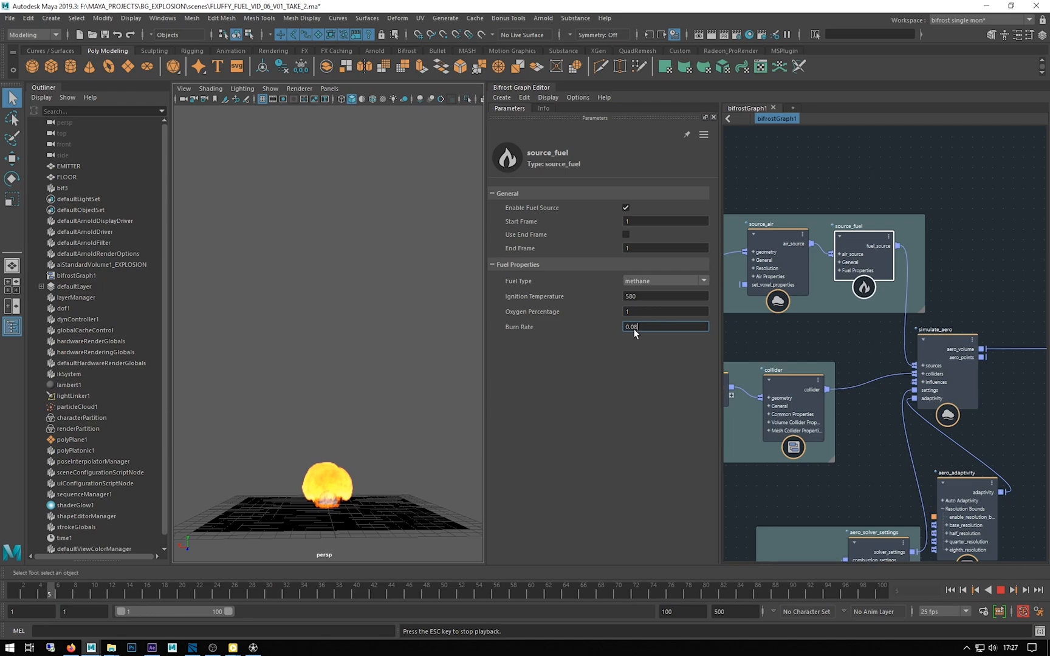
key(Escape)
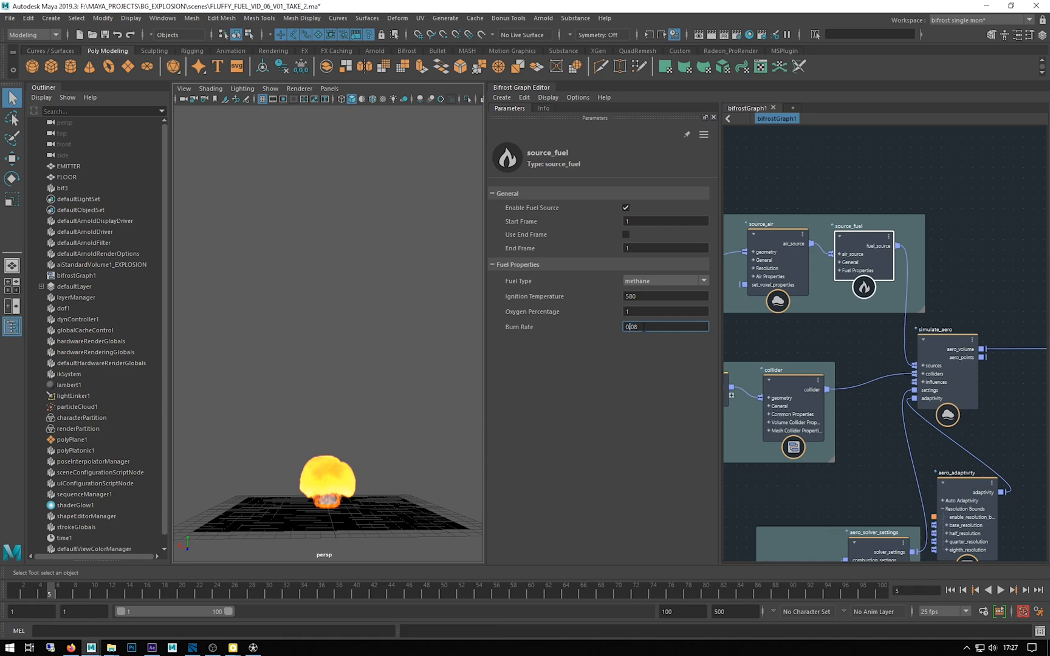
Set the source_fuel Burn Rate to 0.1 and test the explosion by playing it from frame 1
drag(644, 327, 632, 328)
text(1)
click(953, 593)
click(1000, 591)
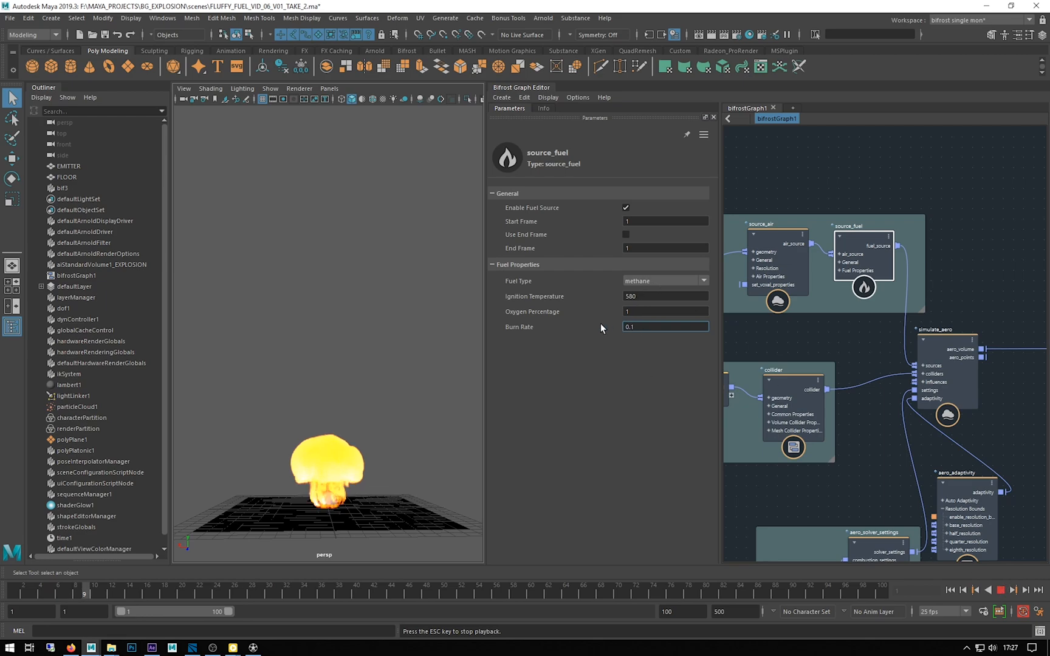
key(Escape)
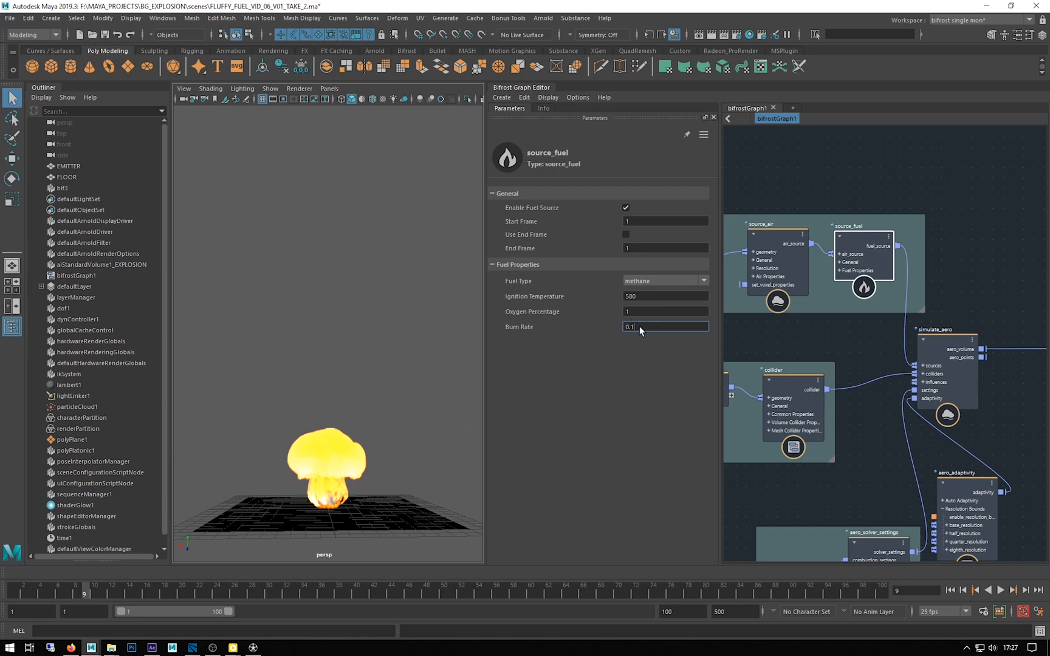
Pause evaluation of the Bifrost graph
key(Return)
click(521, 102)
click(563, 204)
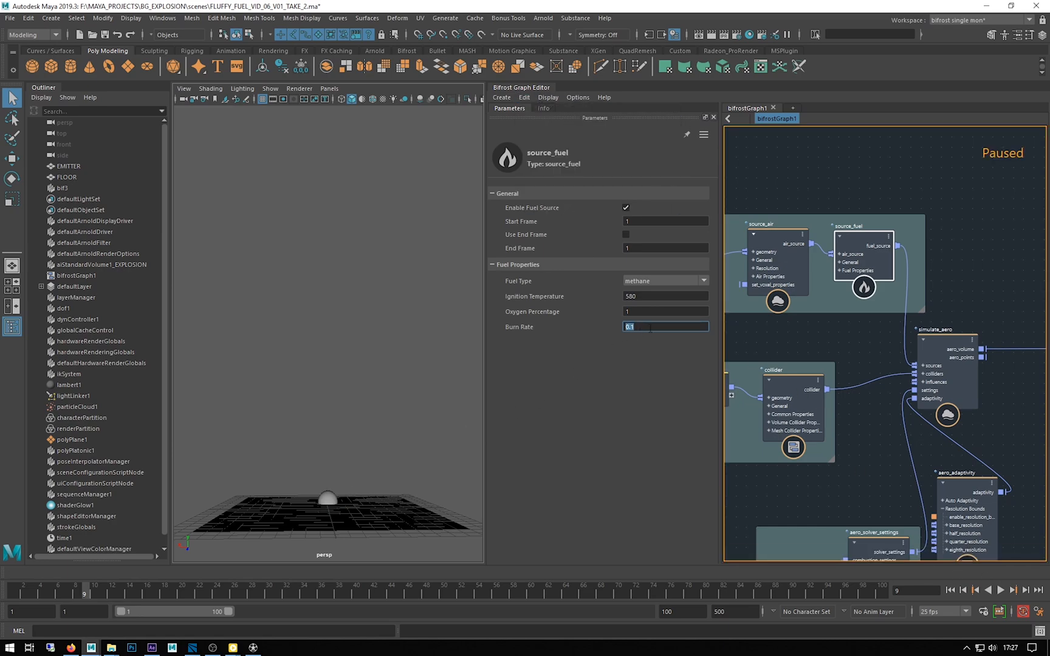
Try very low Burn Rates of .0005 and .0006 on the source_fuel node, and set it back to 0.1
text(.0005)
key(BackSpace)
text(6)
key(Return)
key(Return)
drag(638, 326, 630, 327)
text(1)
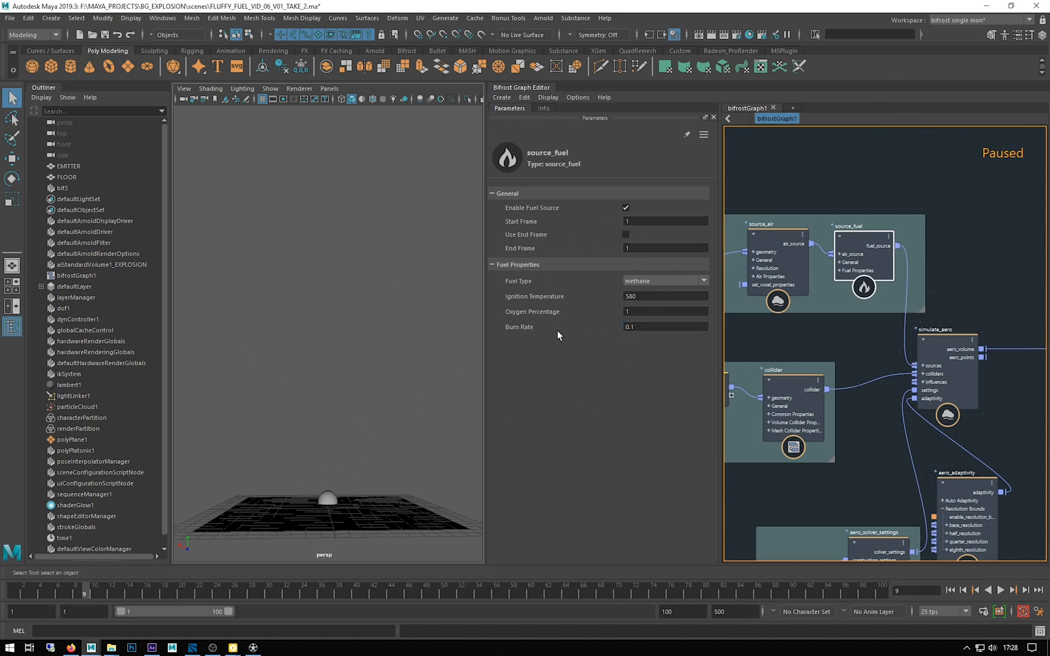
Resume evaluation of the Bifrost graph and play the simulation from frame 1
click(626, 312)
key(Tab)
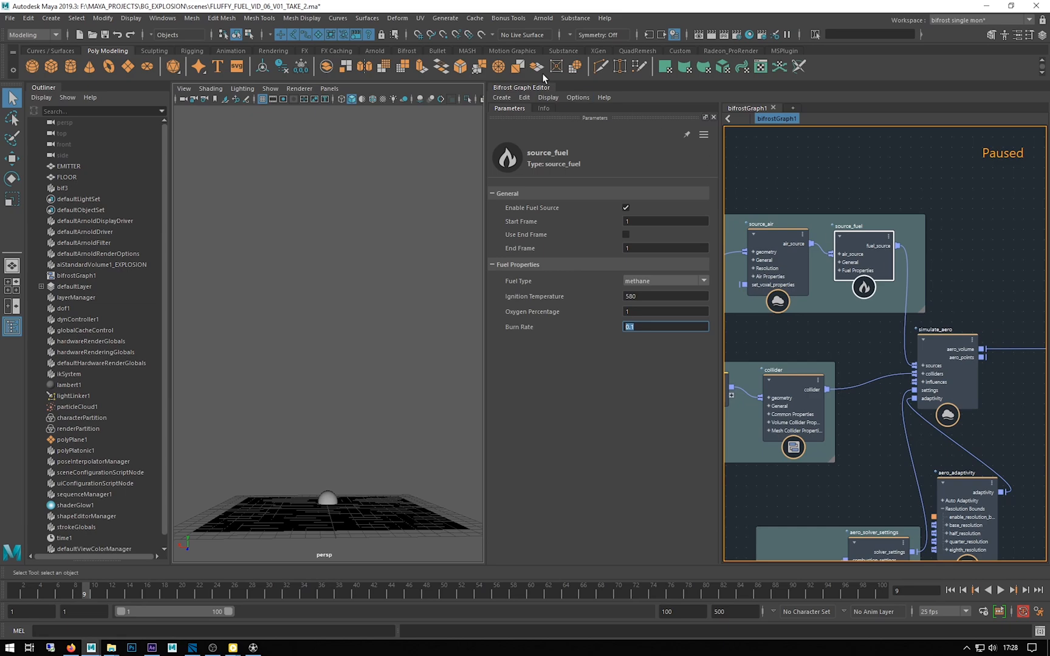
click(517, 96)
click(550, 206)
click(947, 591)
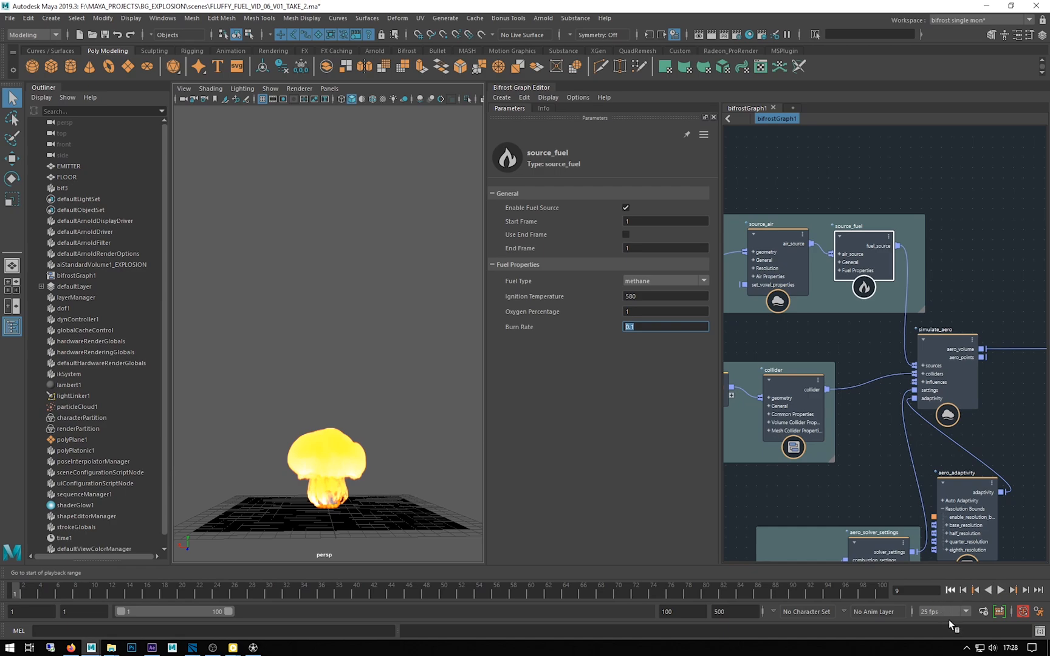
click(949, 589)
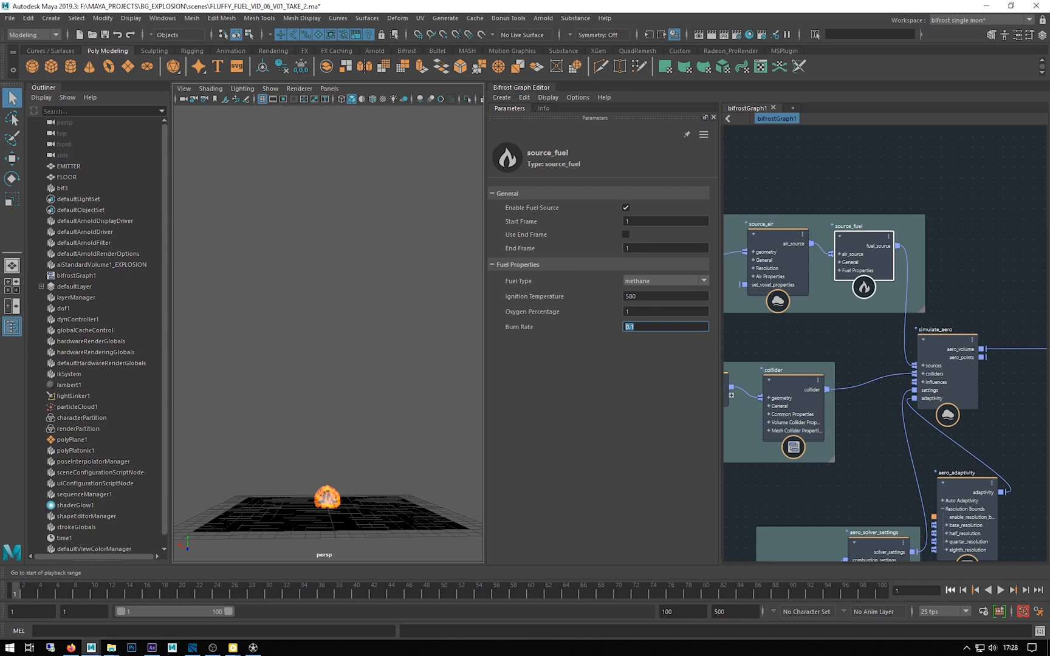
click(1000, 590)
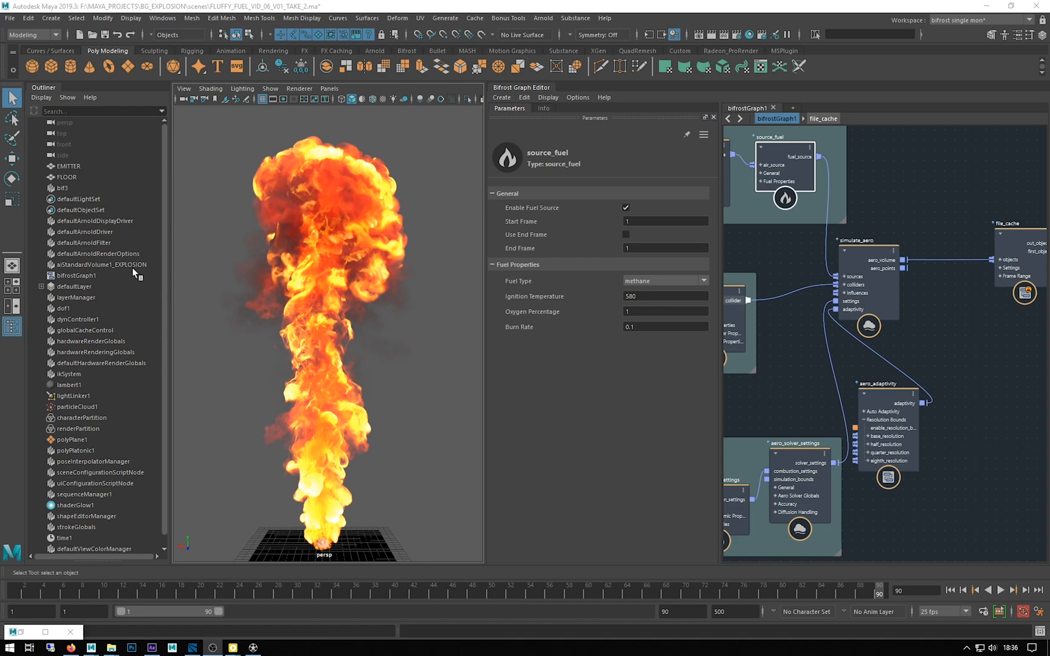
Set the Density of the aiStandardVolume1_EXPLOSION material to 10
click(76, 264)
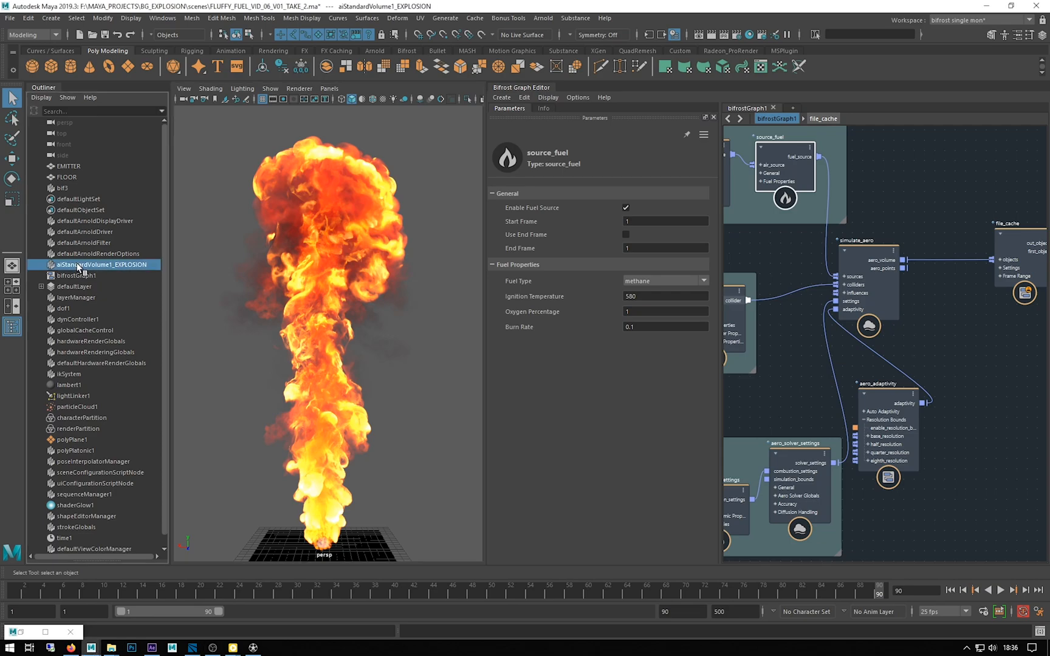
click(19, 633)
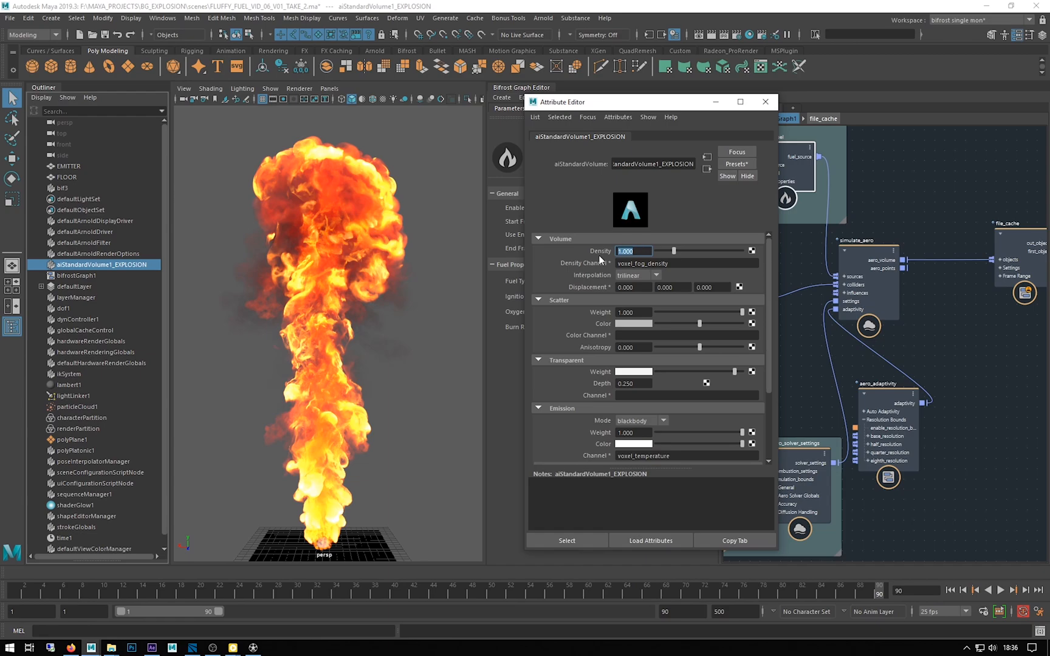
text(10)
key(Return)
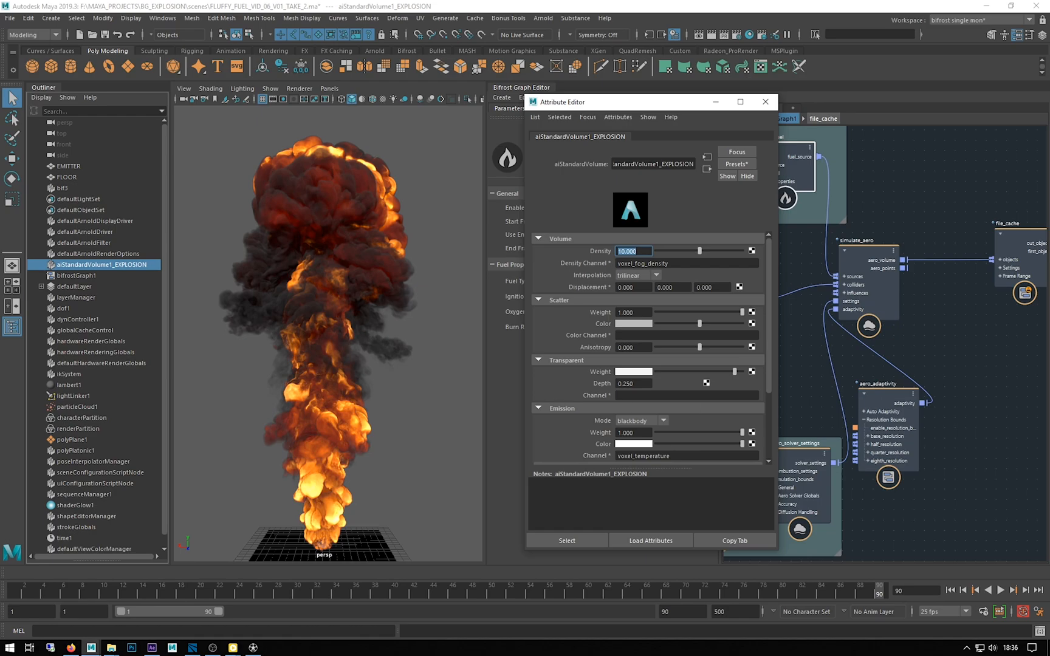
Switch to PotPlayer, play the rendered explosion video with density 10 and burn rate 0.1, and return to the Maya graph
key(alt+Tab)
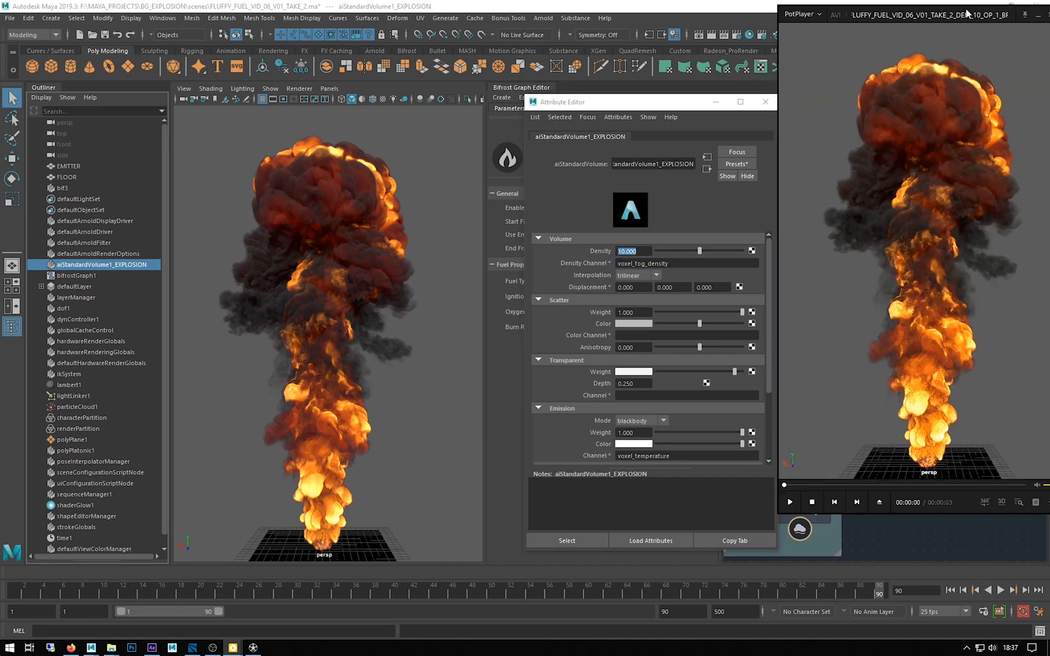
drag(928, 14, 489, 27)
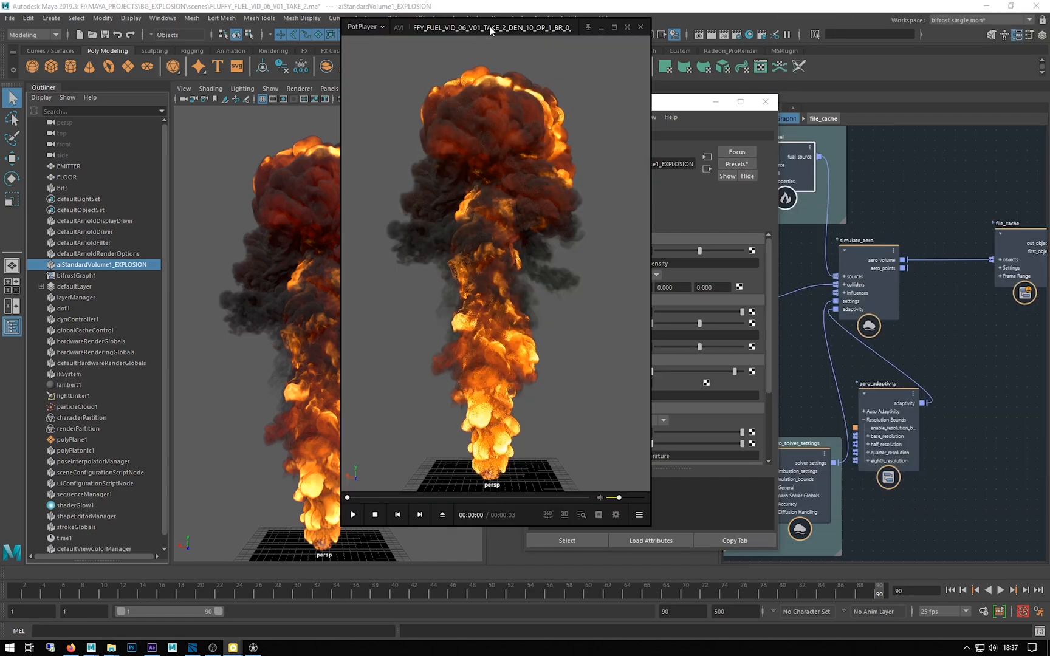
click(352, 515)
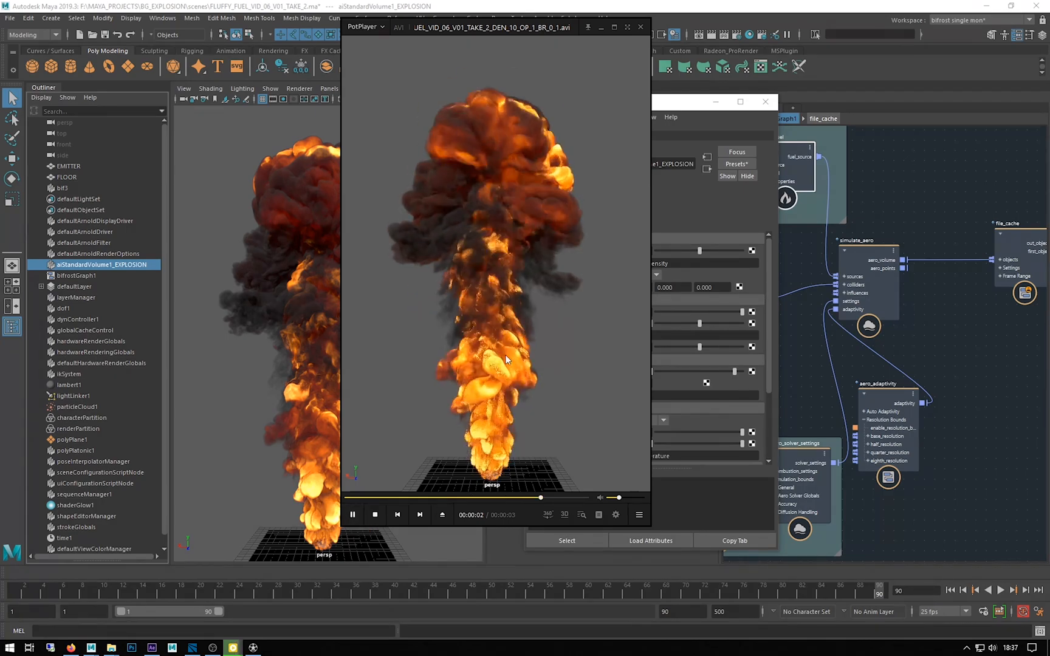
click(352, 514)
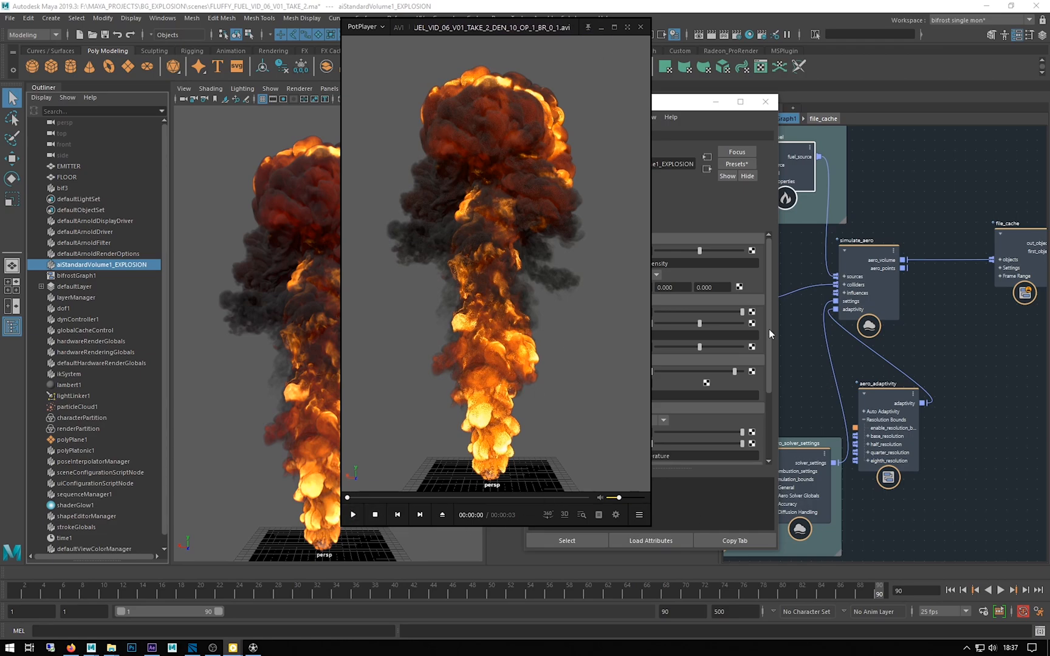
click(601, 27)
click(715, 102)
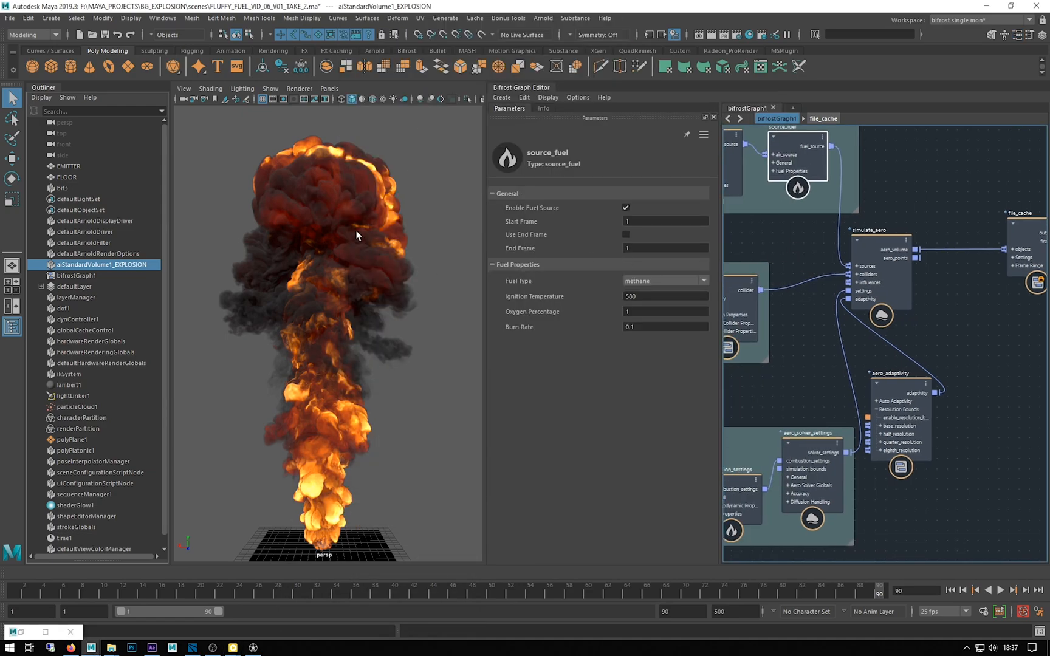
Examine the inputs of the simulate_aero node in the Bifrost graph
scroll(867, 253, up, 3)
scroll(861, 277, up, 2)
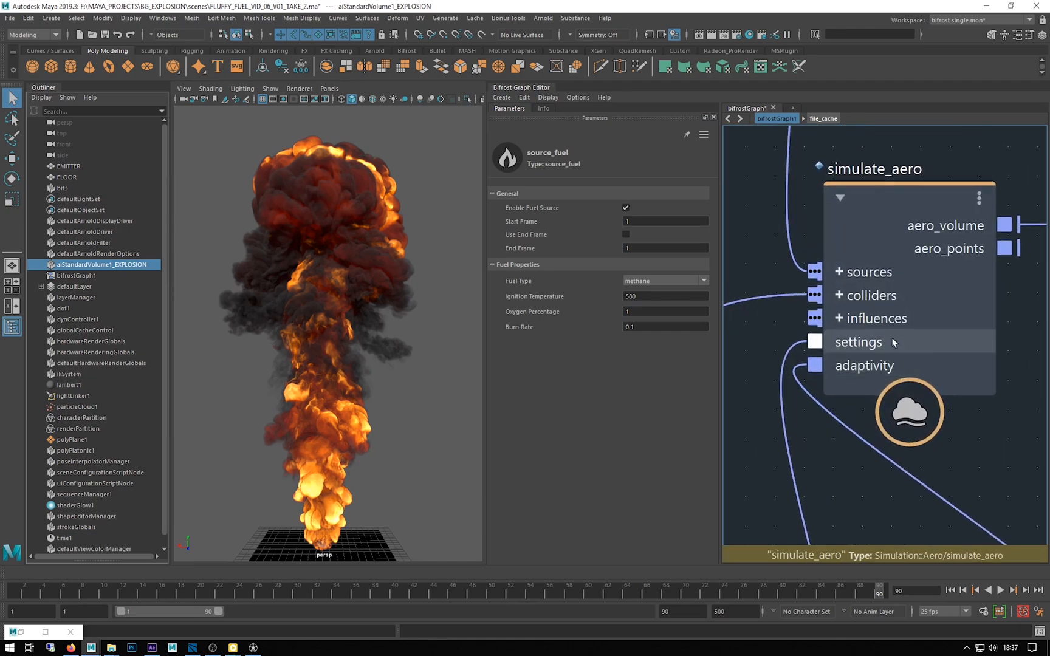